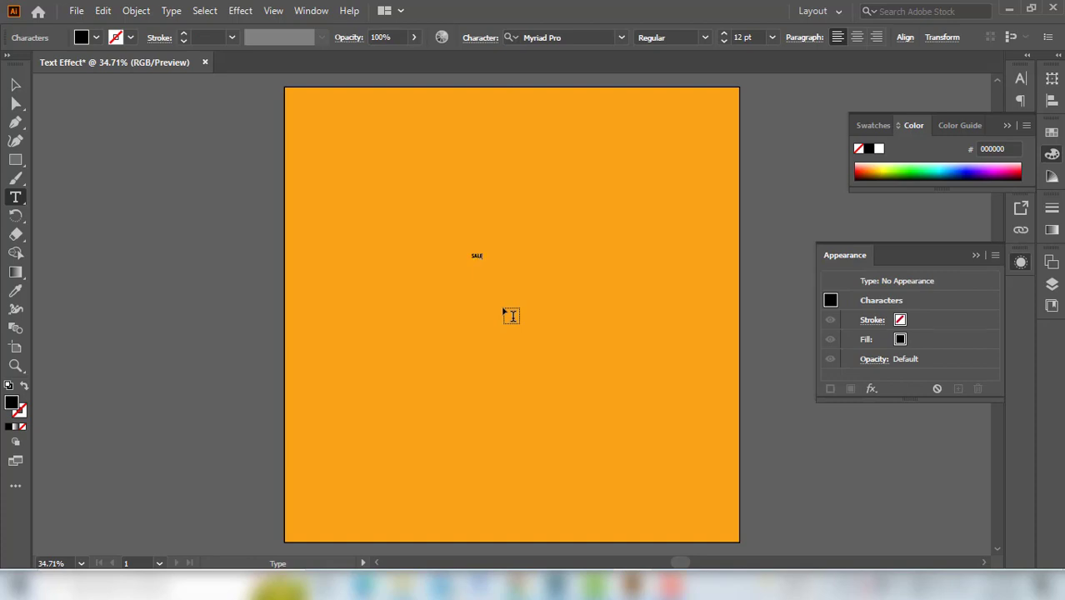
# Set the whole SALE text to 63 pt in the Neufreit ExtraBold font.
pyautogui.hotkey('ctrl', 'a')
pyautogui.click(725, 34)
pyautogui.moveTo(726, 34); pyautogui.dragTo(725, 34)
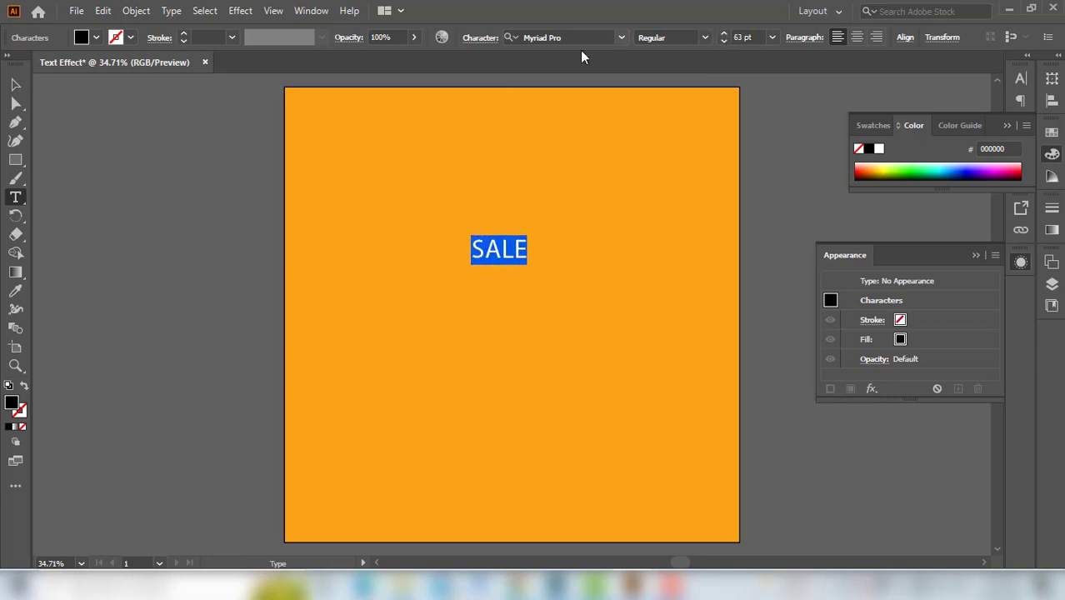
pyautogui.click(586, 37)
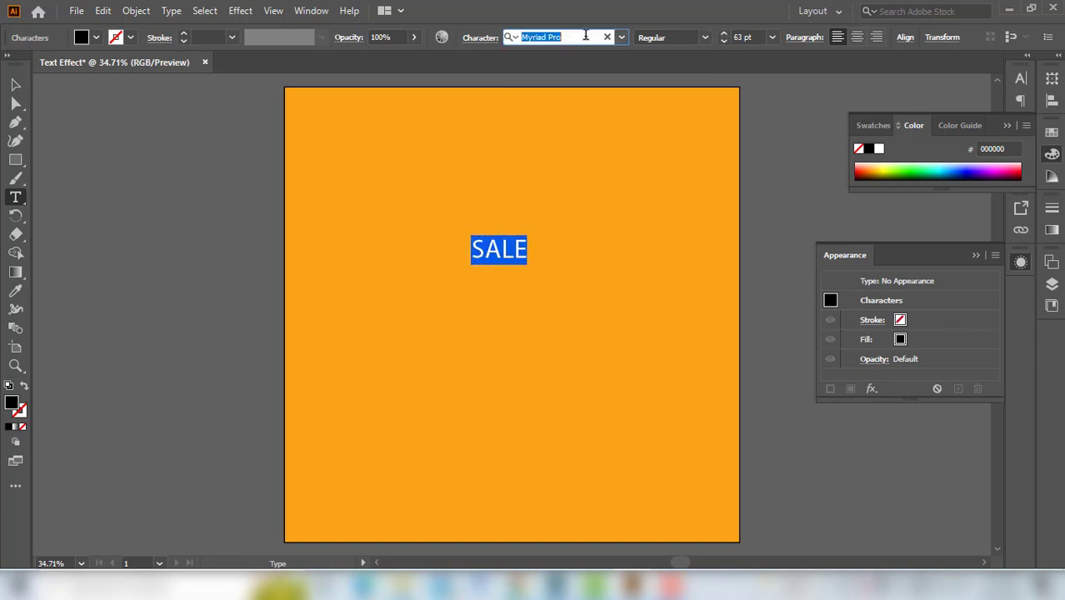
pyautogui.write('ne')
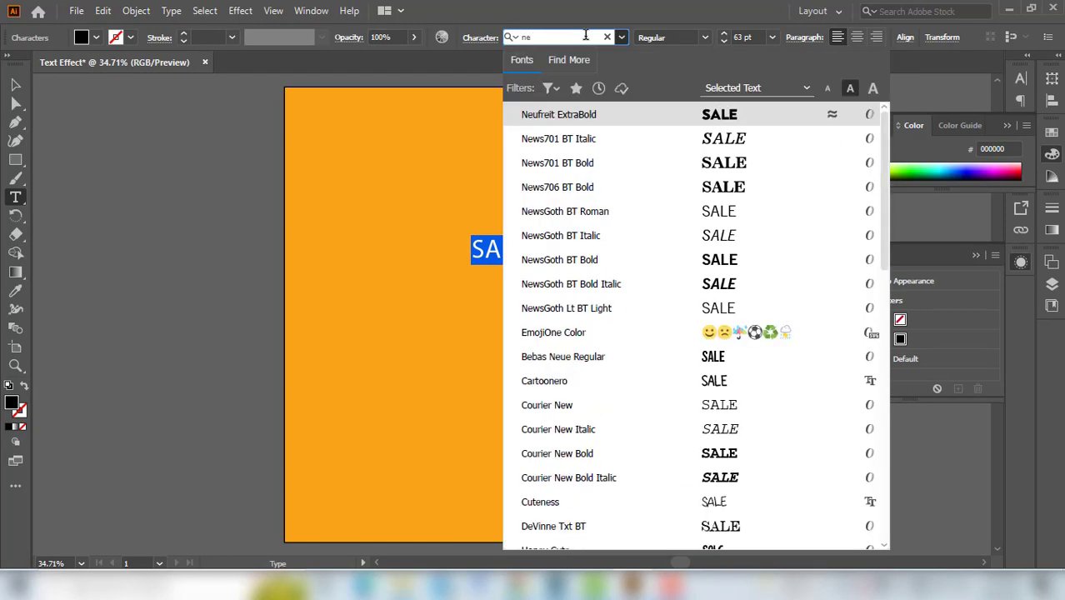
pyautogui.write('u')
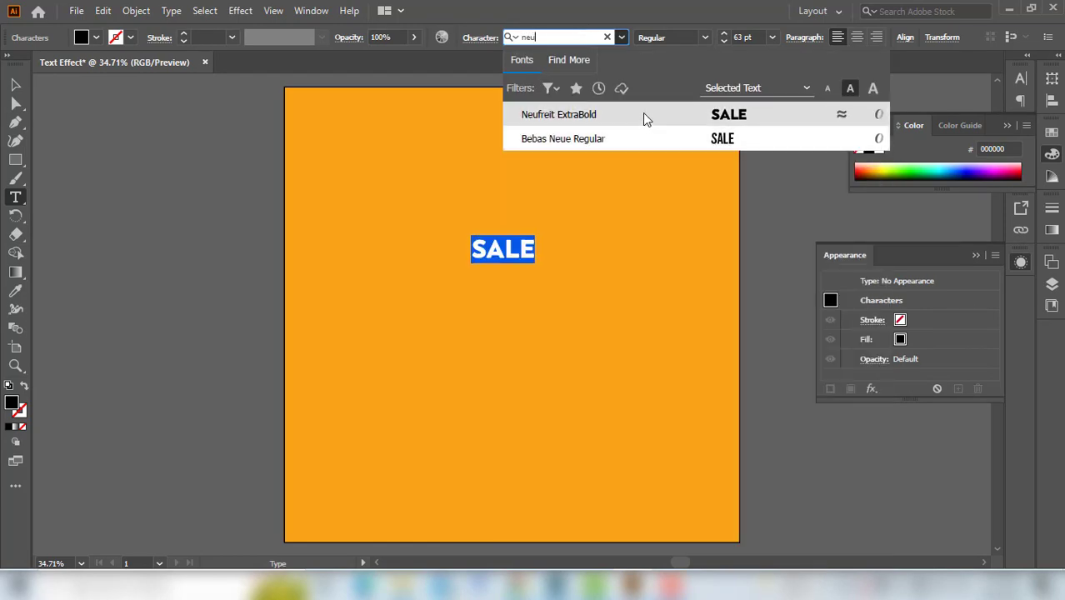
pyautogui.click(642, 114)
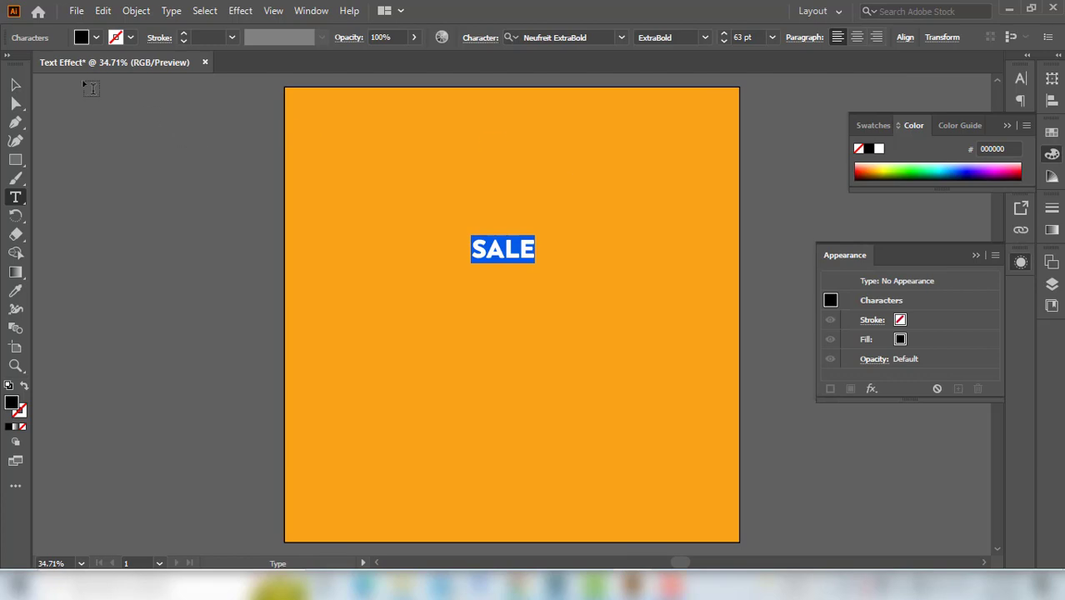
# Enlarge the SALE text to about 393 pt and centre it horizontally in the artboard's upper half.
pyautogui.click(15, 85)
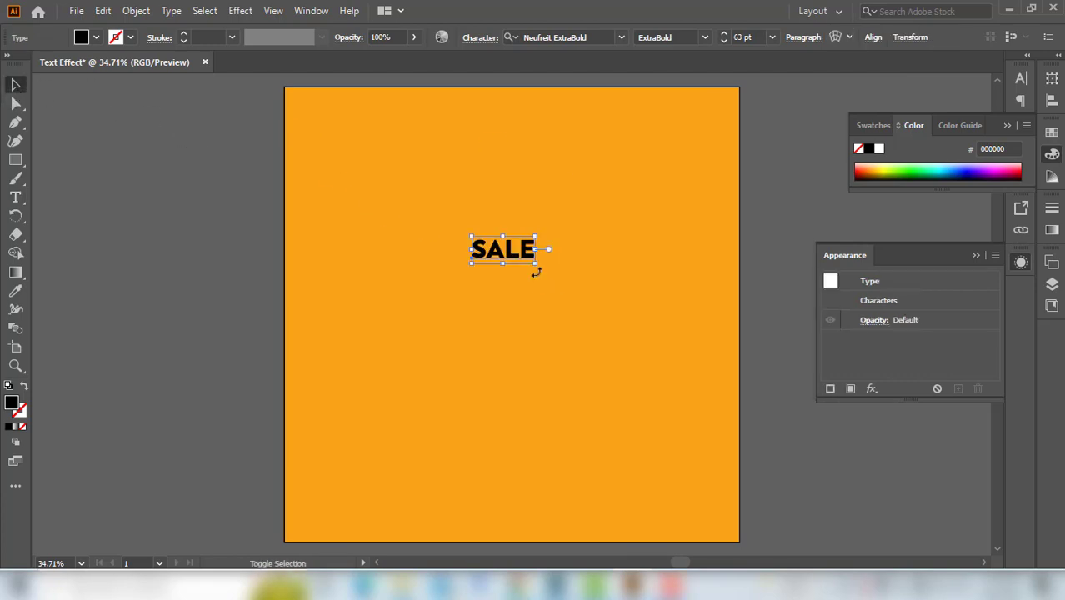
pyautogui.moveTo(538, 262); pyautogui.dragTo(831, 470)
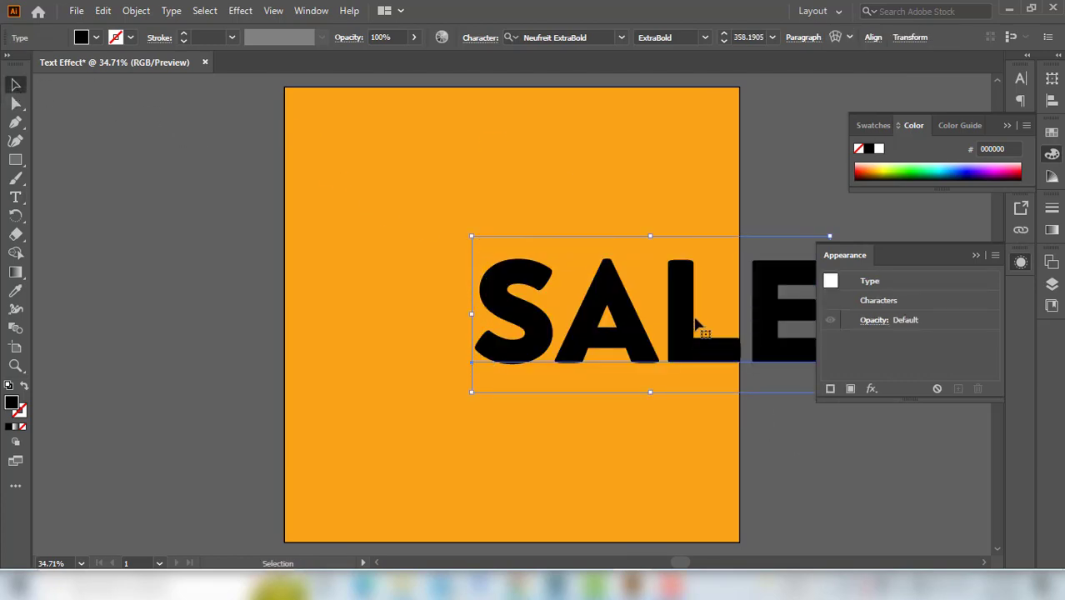
pyautogui.moveTo(683, 322); pyautogui.dragTo(549, 250)
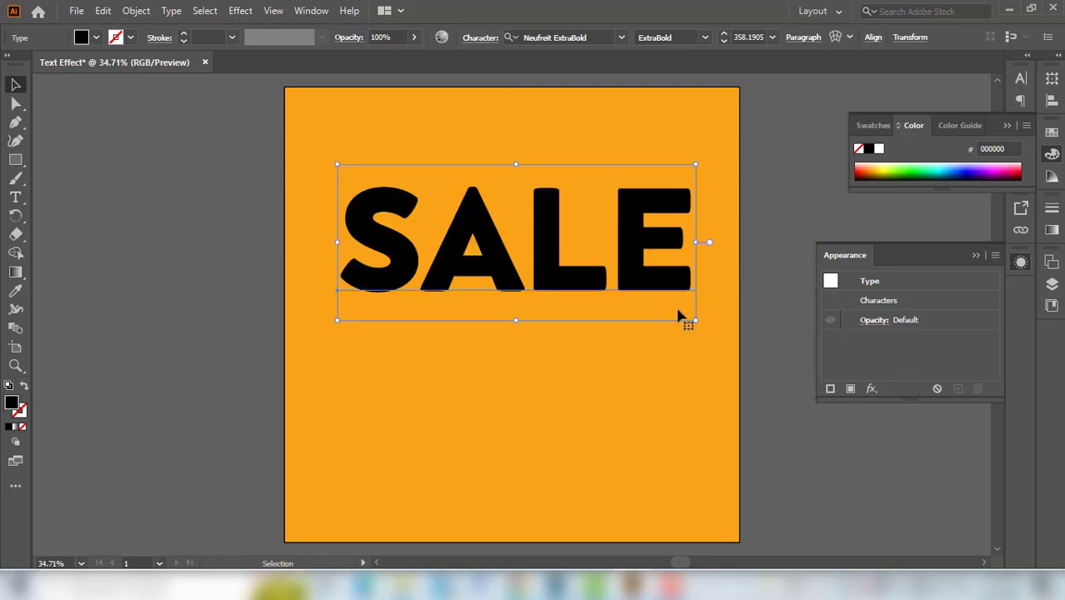
pyautogui.moveTo(695, 322); pyautogui.dragTo(731, 336)
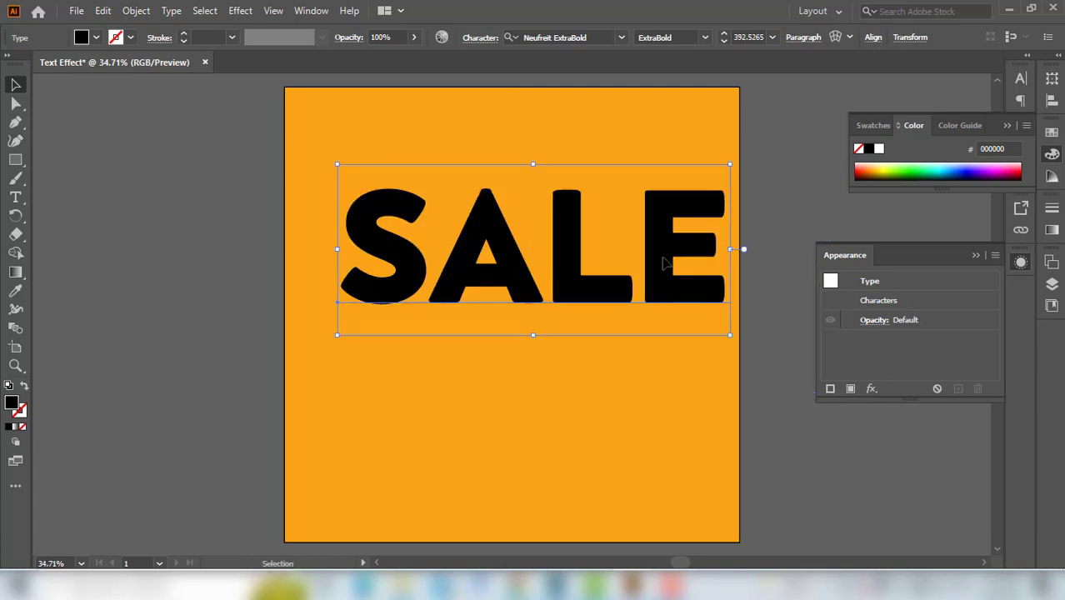
pyautogui.moveTo(672, 263); pyautogui.dragTo(647, 246)
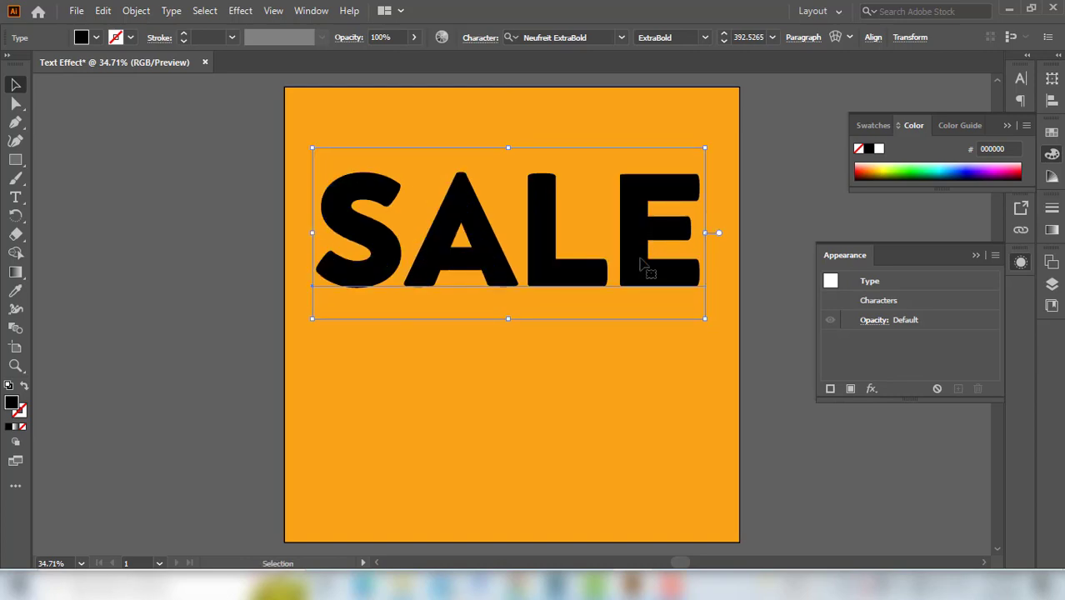
pyautogui.moveTo(644, 263); pyautogui.dragTo(648, 264)
pyautogui.click(585, 388)
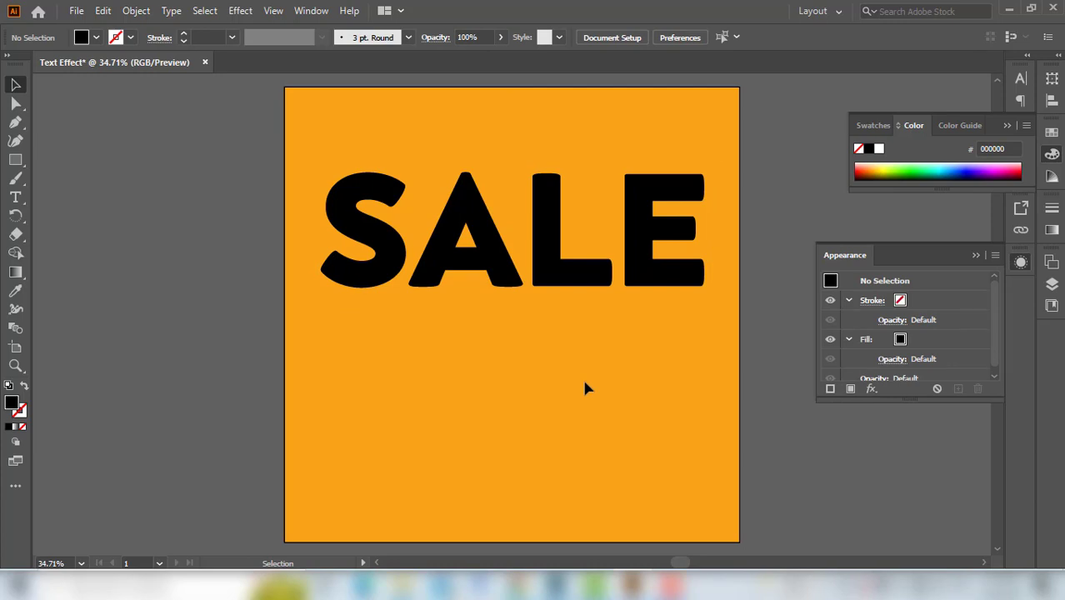
# Remove the fill colour from the SALE text.
pyautogui.click(468, 215)
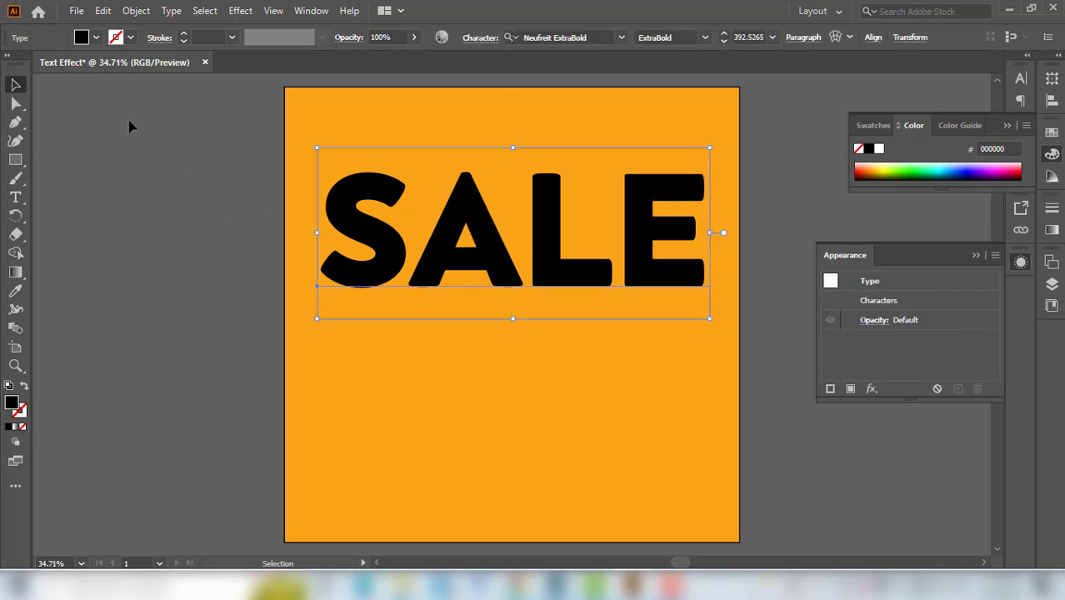
pyautogui.click(81, 38)
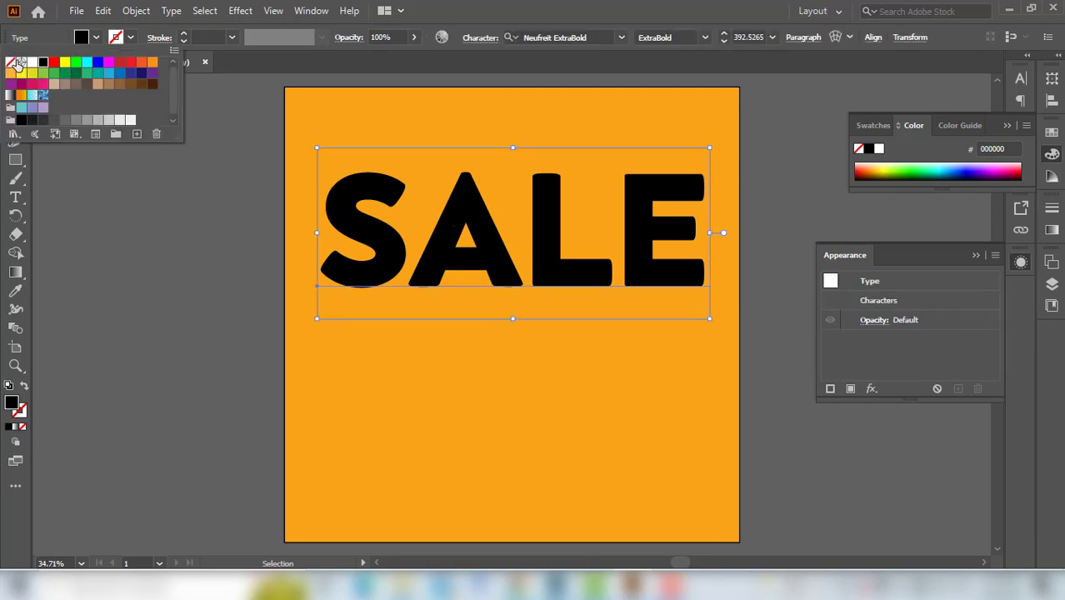
pyautogui.click(10, 63)
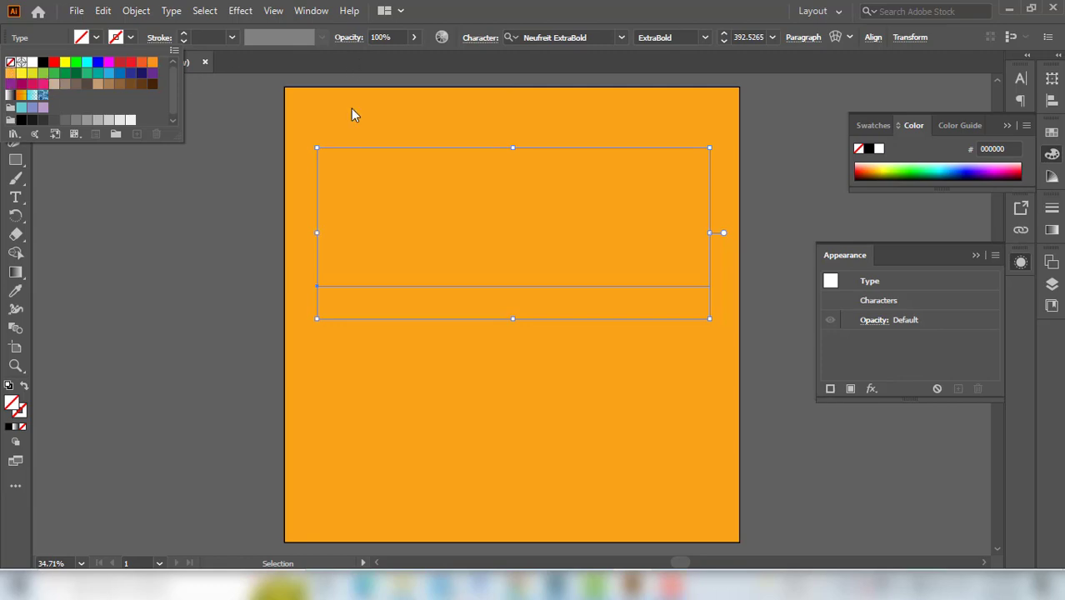
# Add a new stroke to the SALE text's appearance and colour it white.
pyautogui.click(311, 11)
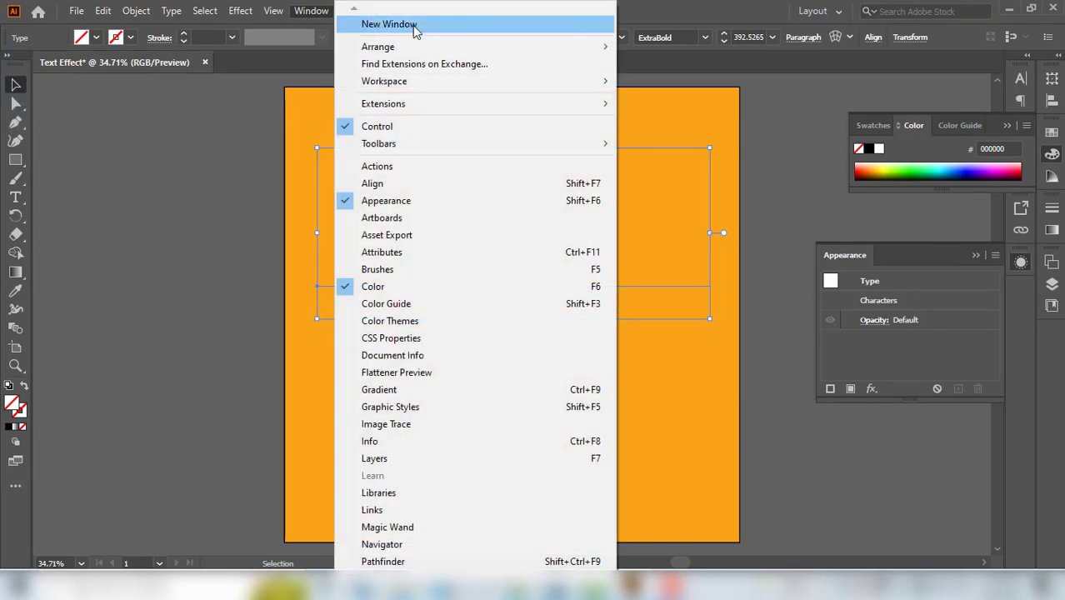
pyautogui.click(435, 201)
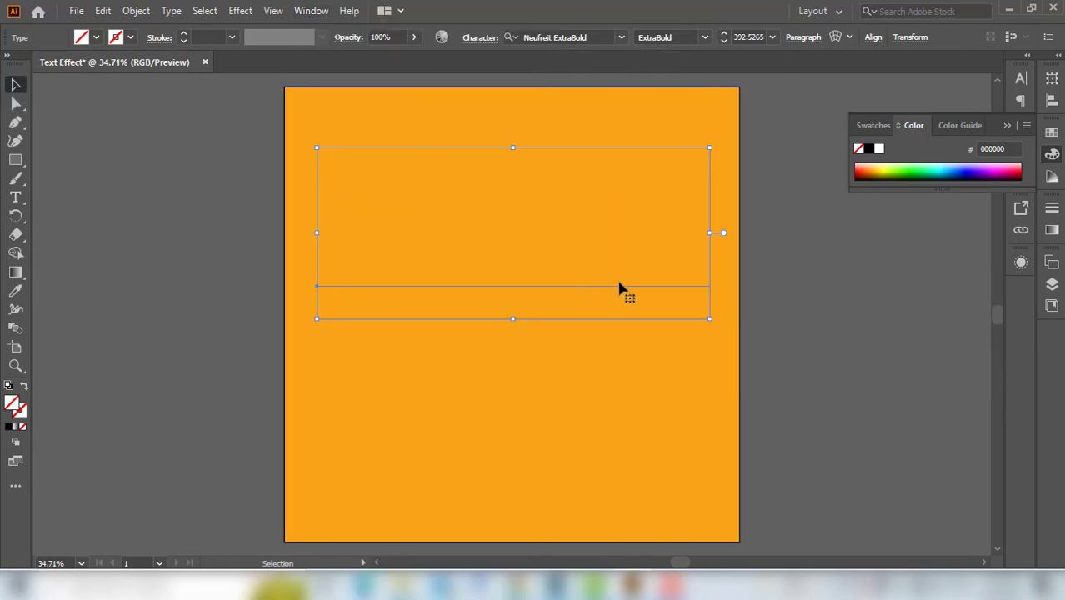
pyautogui.click(1008, 126)
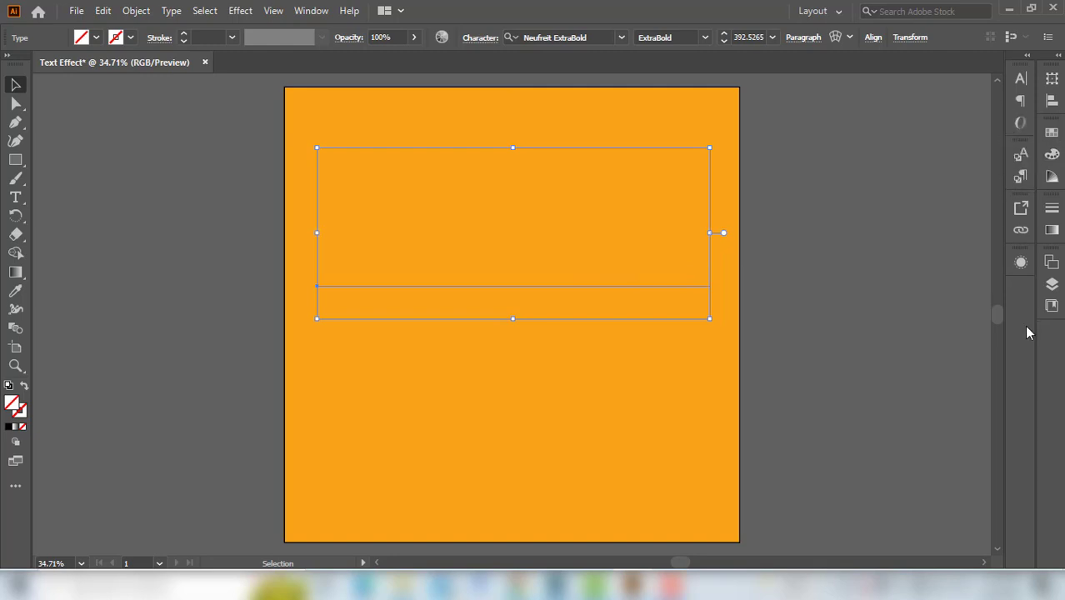
pyautogui.click(1026, 270)
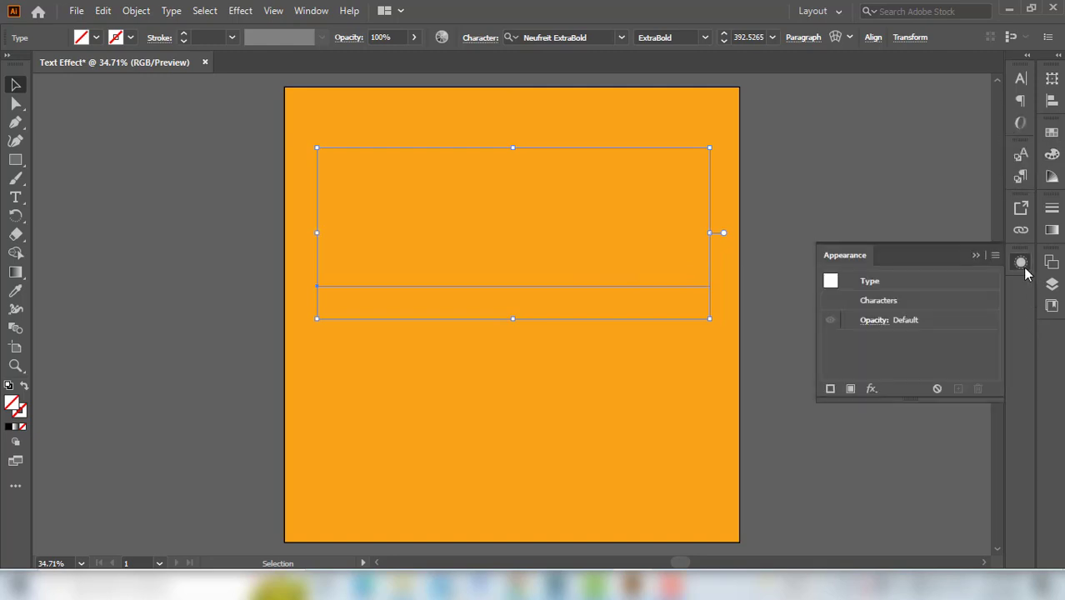
pyautogui.click(831, 388)
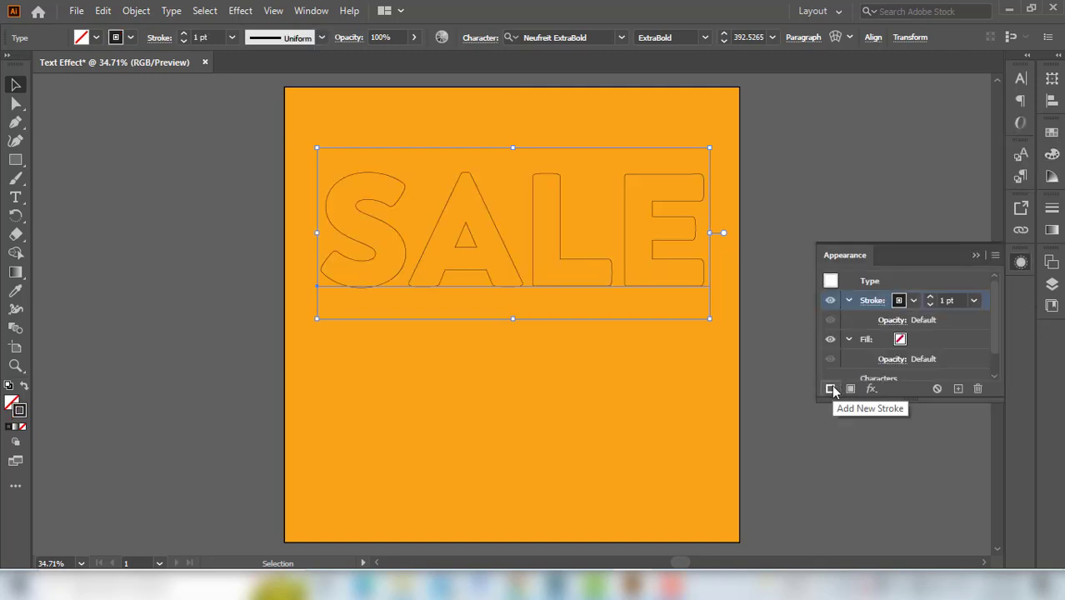
pyautogui.click(901, 300)
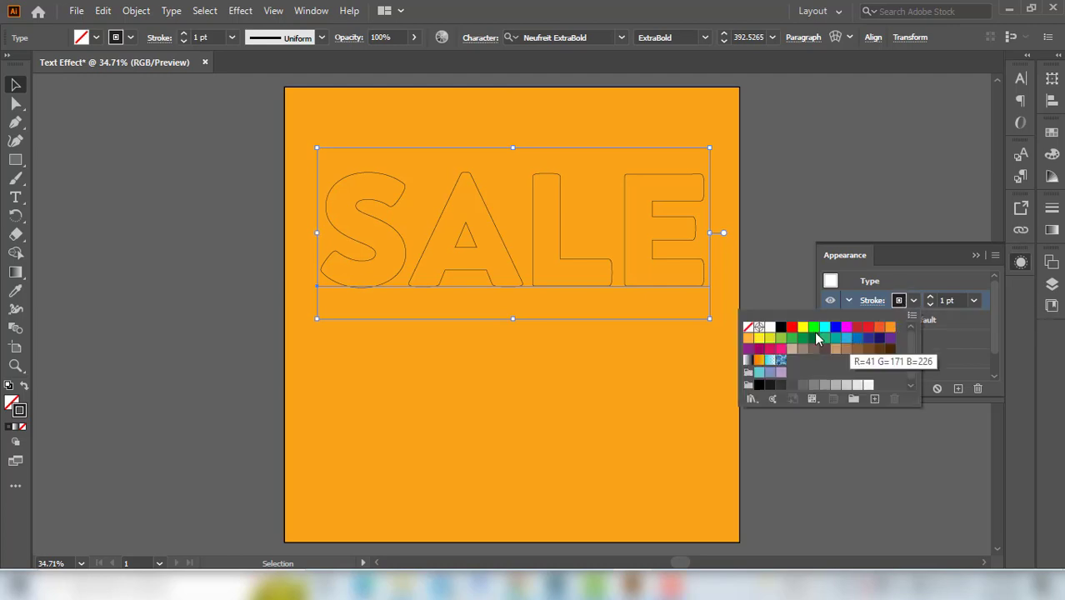
pyautogui.click(770, 327)
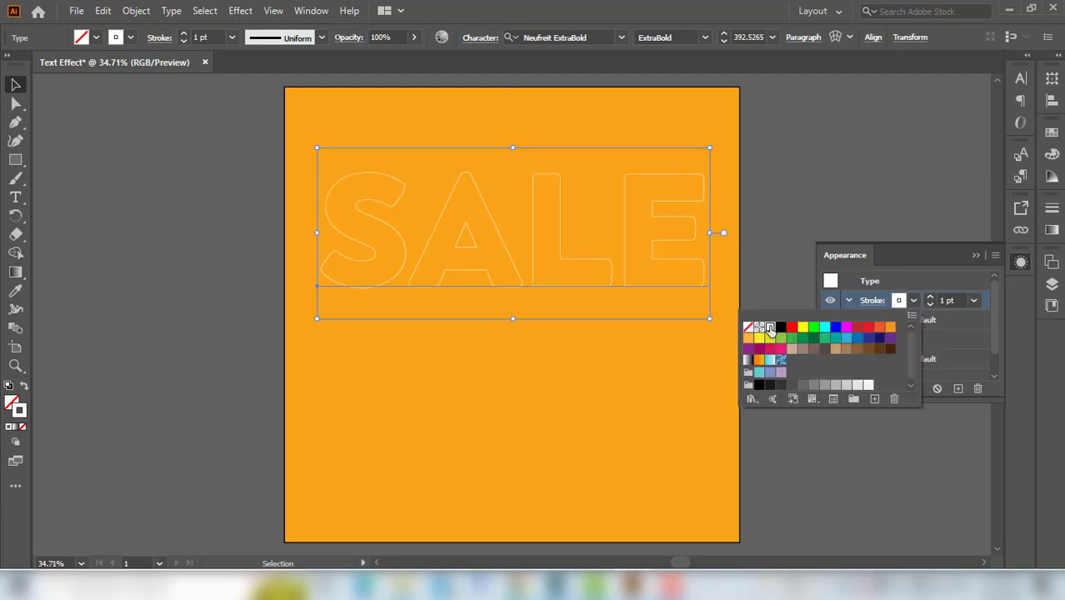
# Increase the white stroke's weight to 8 pt.
pyautogui.click(931, 298)
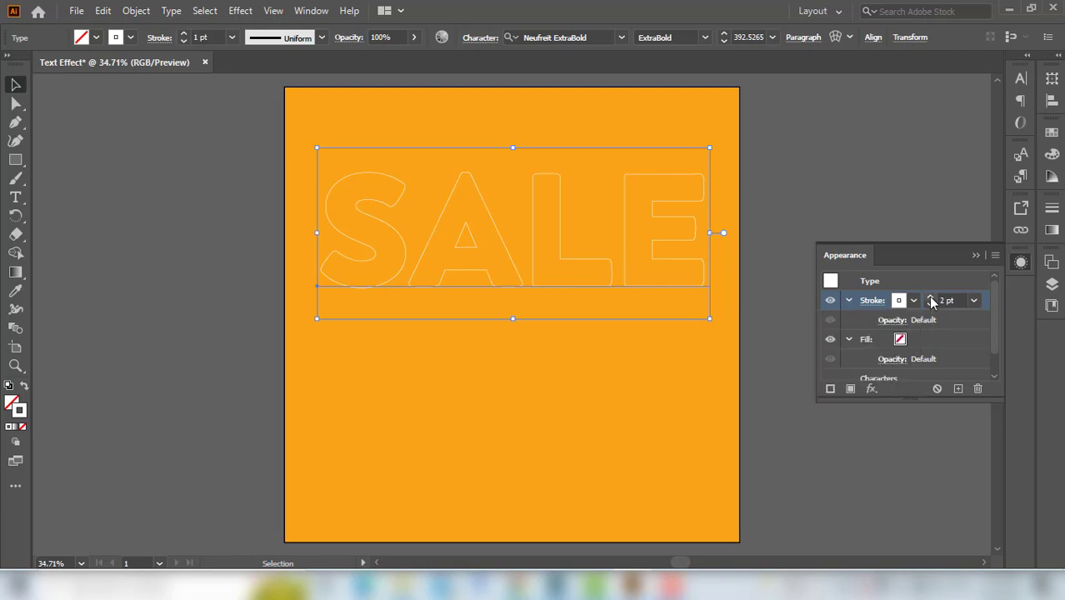
pyautogui.click(931, 298)
pyautogui.click(931, 299)
pyautogui.click(931, 299)
pyautogui.click(932, 299)
pyautogui.click(931, 298)
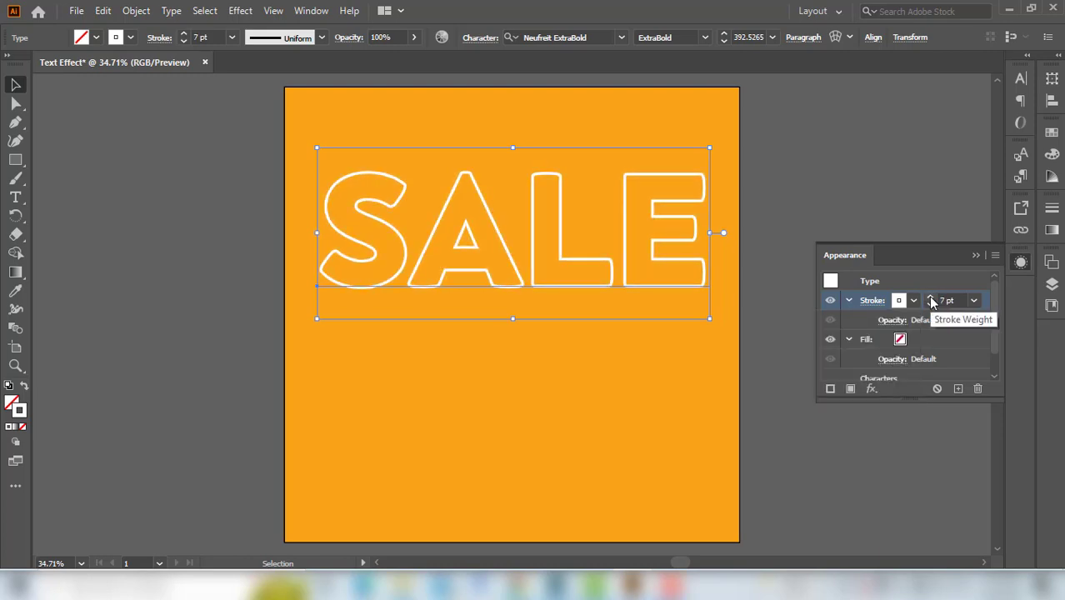
pyautogui.click(931, 298)
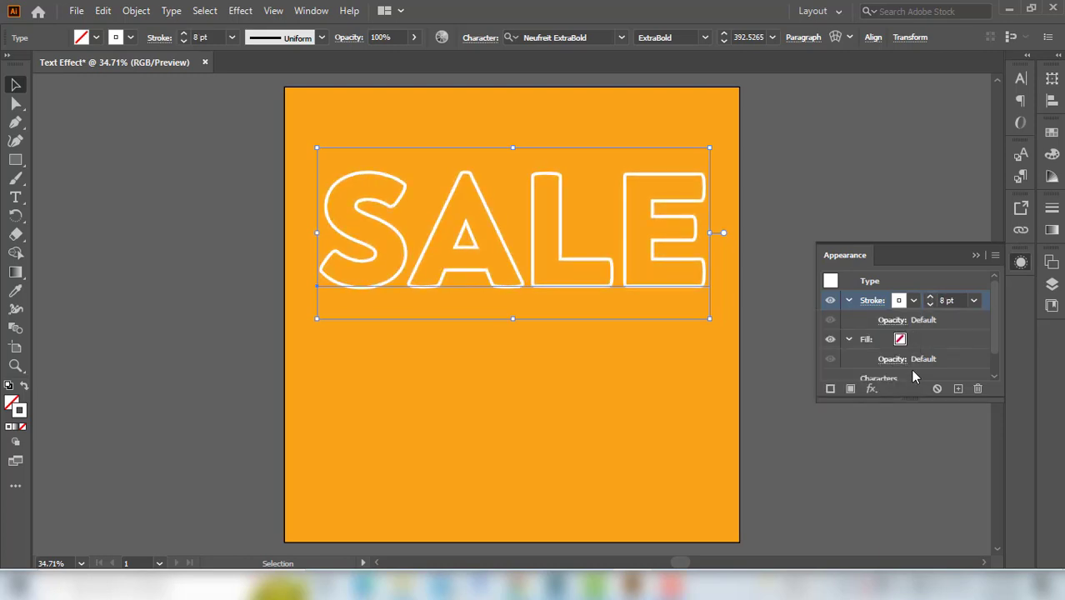
# Add a second 8 pt white stroke to the SALE text and open a Transform effect for the lower stroke.
pyautogui.click(831, 389)
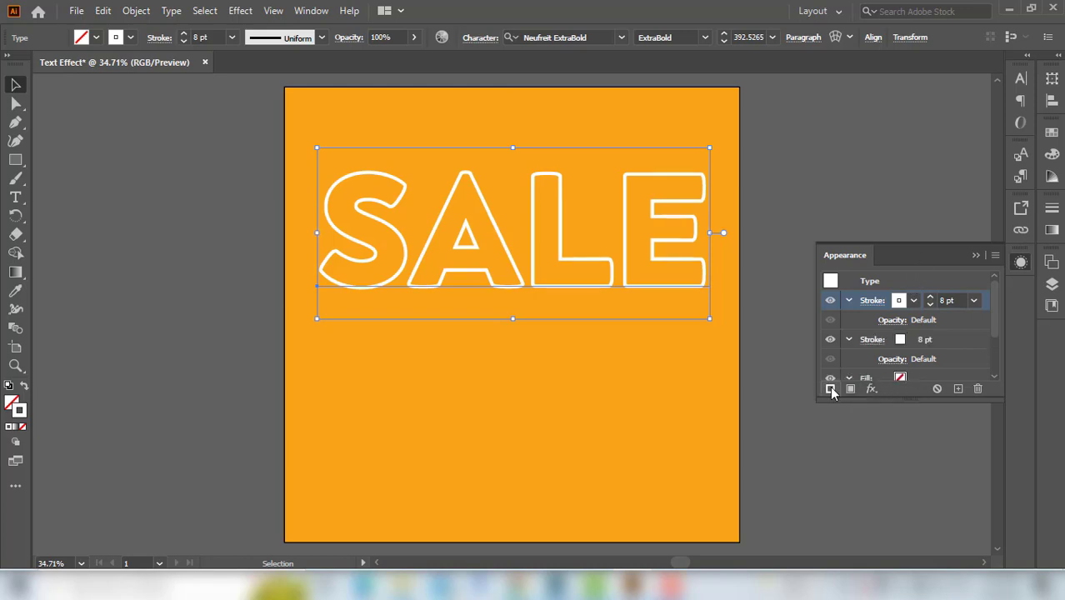
pyautogui.click(899, 342)
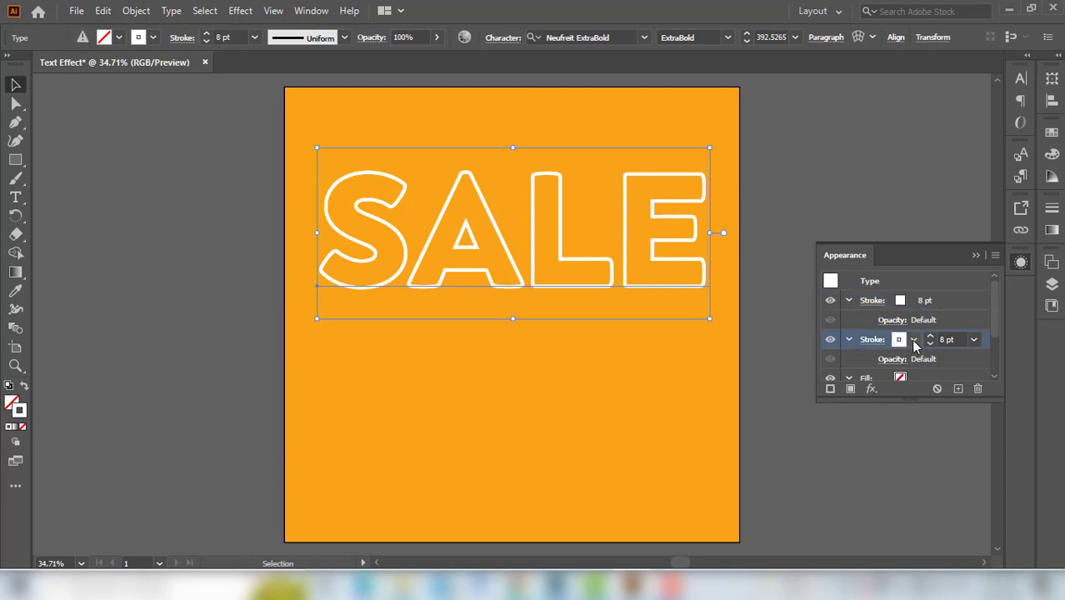
pyautogui.click(871, 389)
pyautogui.moveTo(955, 301)
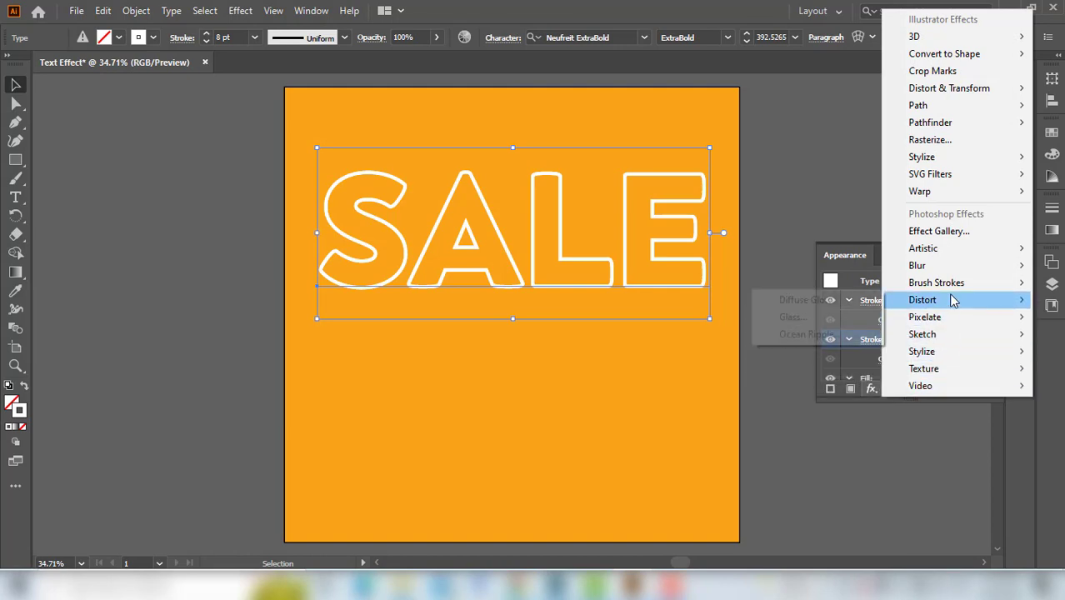
pyautogui.moveTo(959, 110)
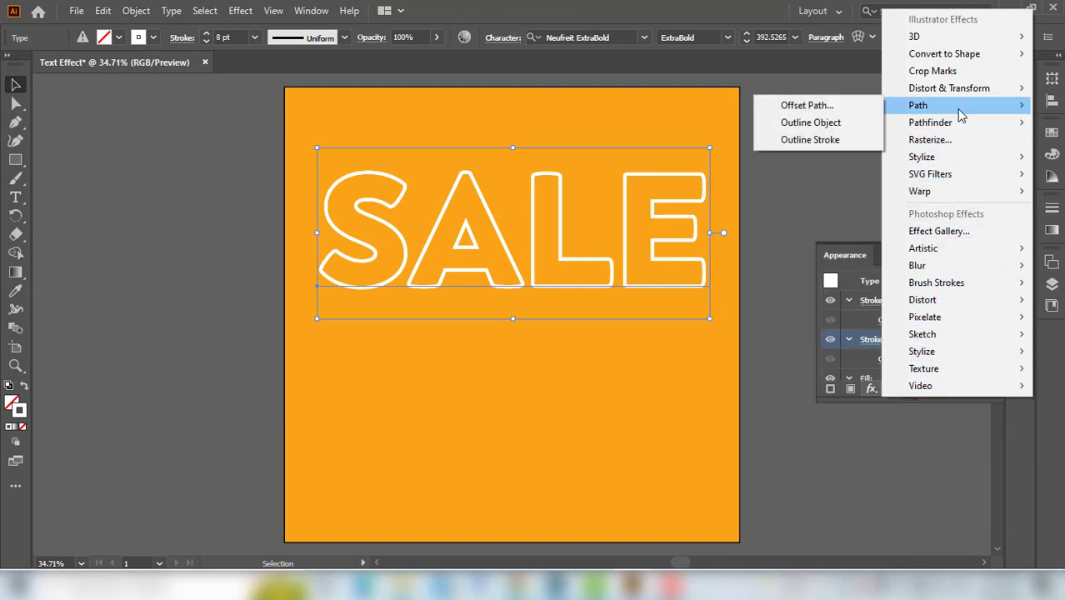
pyautogui.moveTo(942, 92)
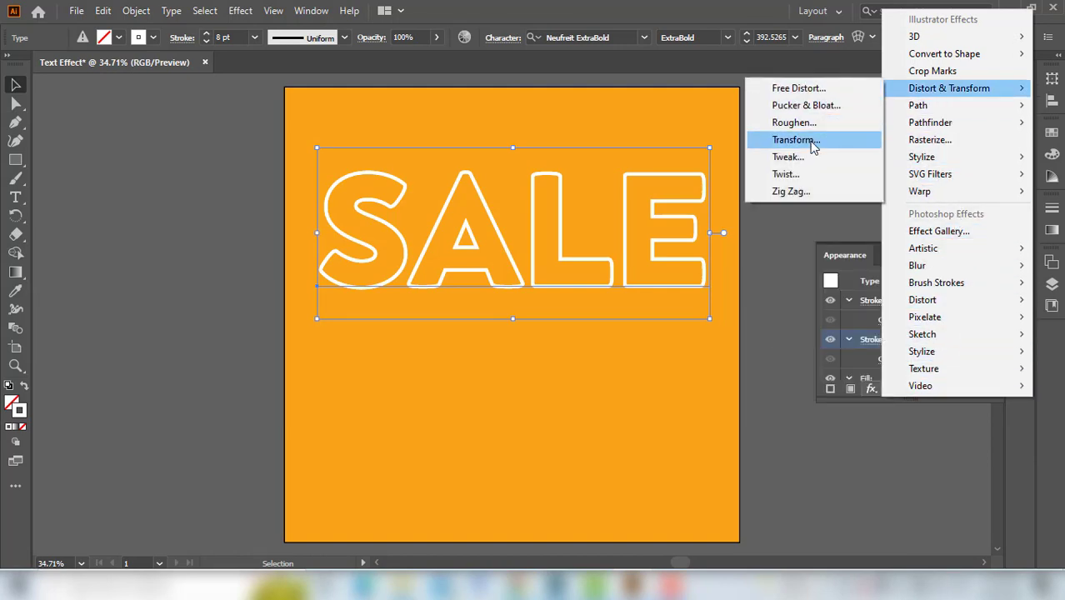
pyautogui.click(797, 140)
# Apply the Transform effect with a 1 px horizontal move, a 1 px vertical move and 15 copies.
pyautogui.click(865, 180)
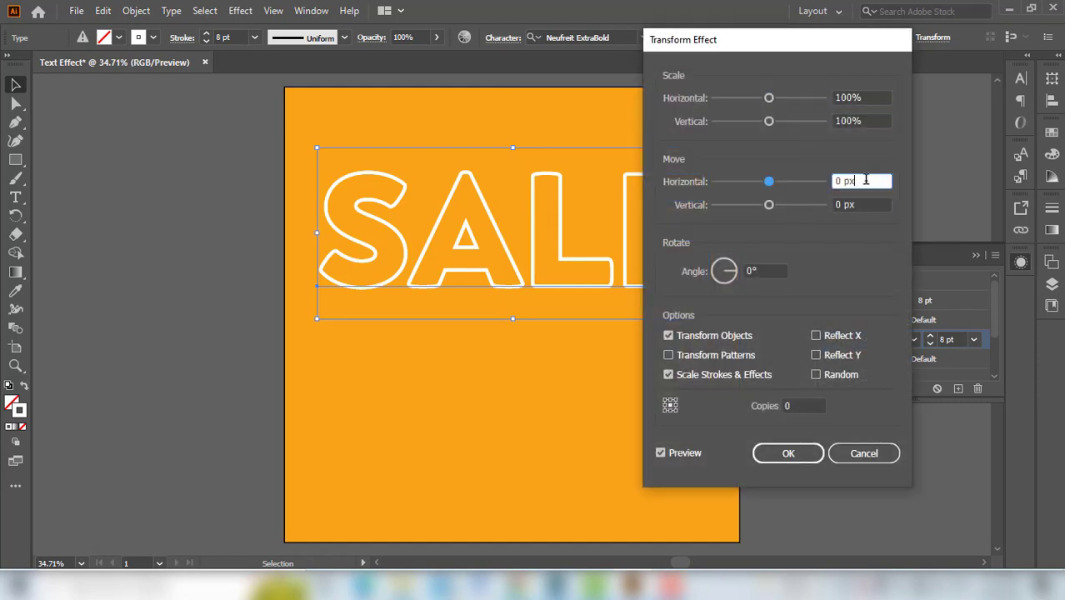
pyautogui.moveTo(865, 180); pyautogui.dragTo(785, 171)
pyautogui.press('Tab')
pyautogui.write('1')
pyautogui.moveTo(815, 405); pyautogui.dragTo(690, 404)
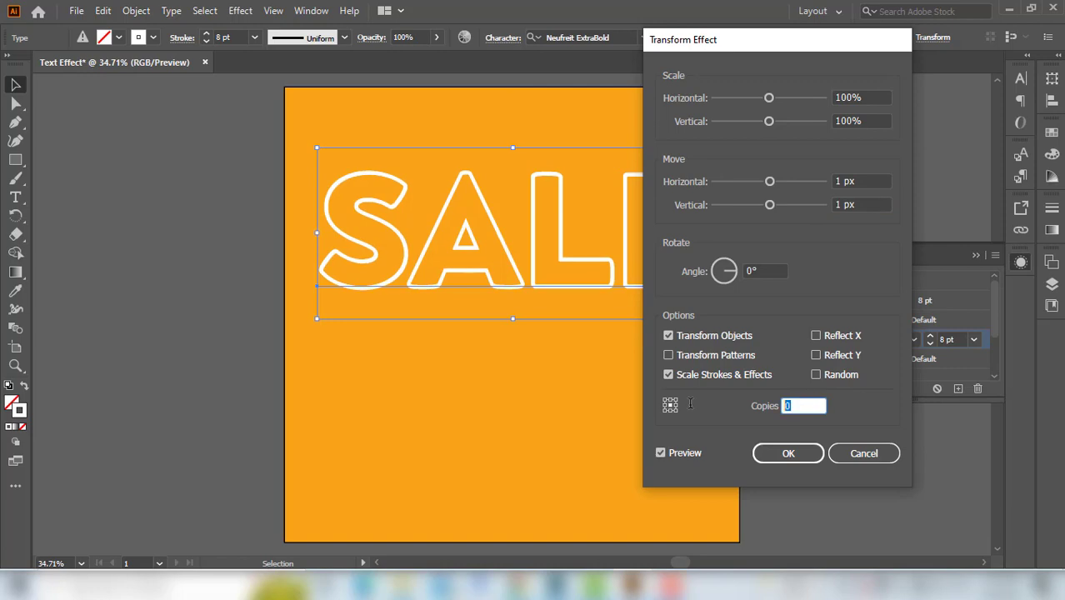
pyautogui.write('15')
pyautogui.click(669, 453)
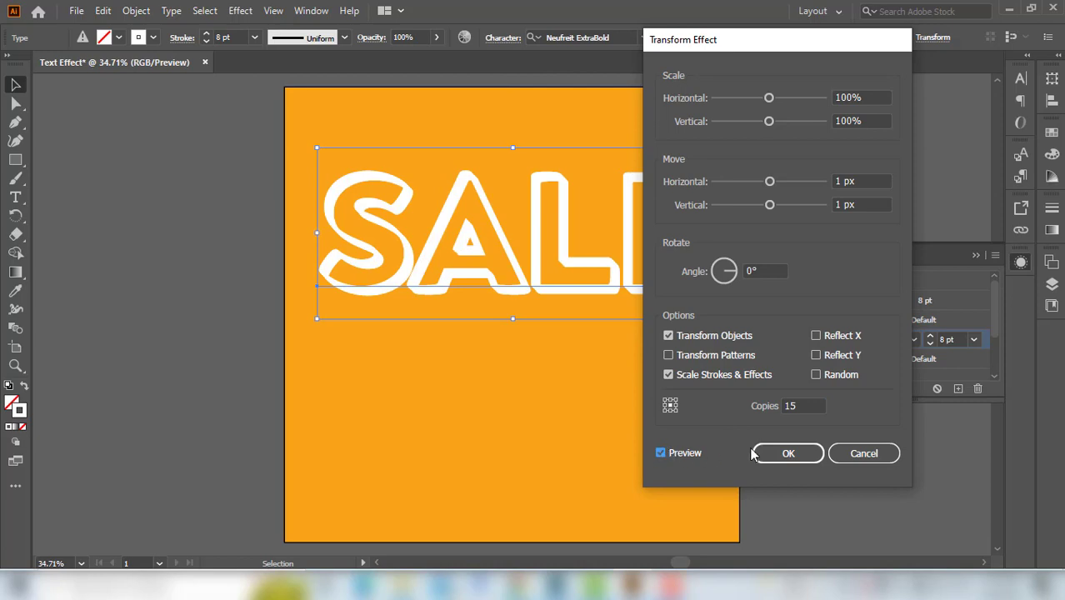
pyautogui.click(776, 453)
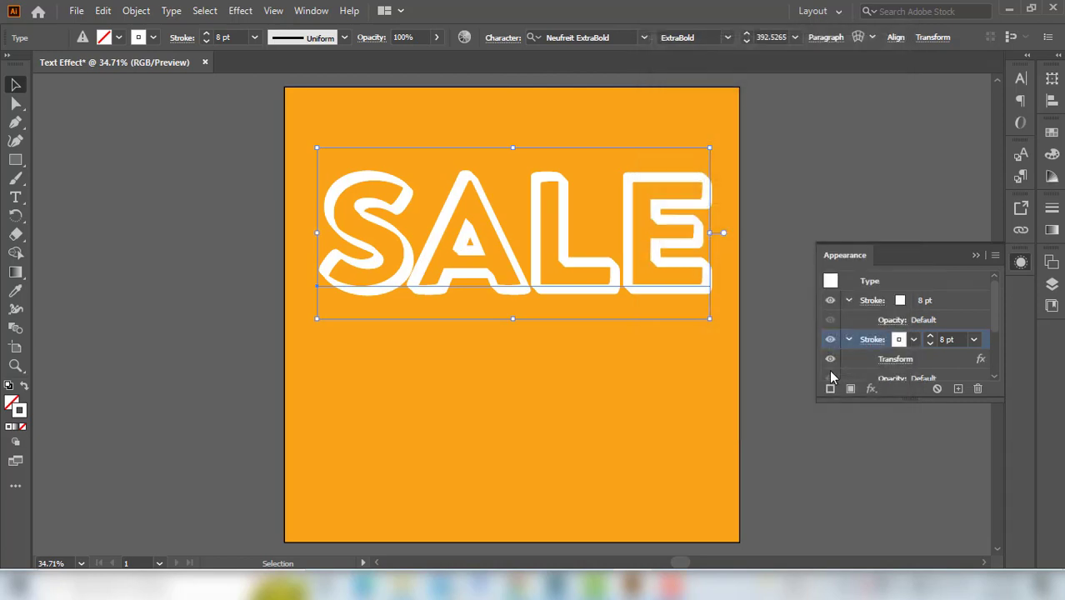
# Change the colour of the lower, transformed stroke to red.
pyautogui.click(914, 339)
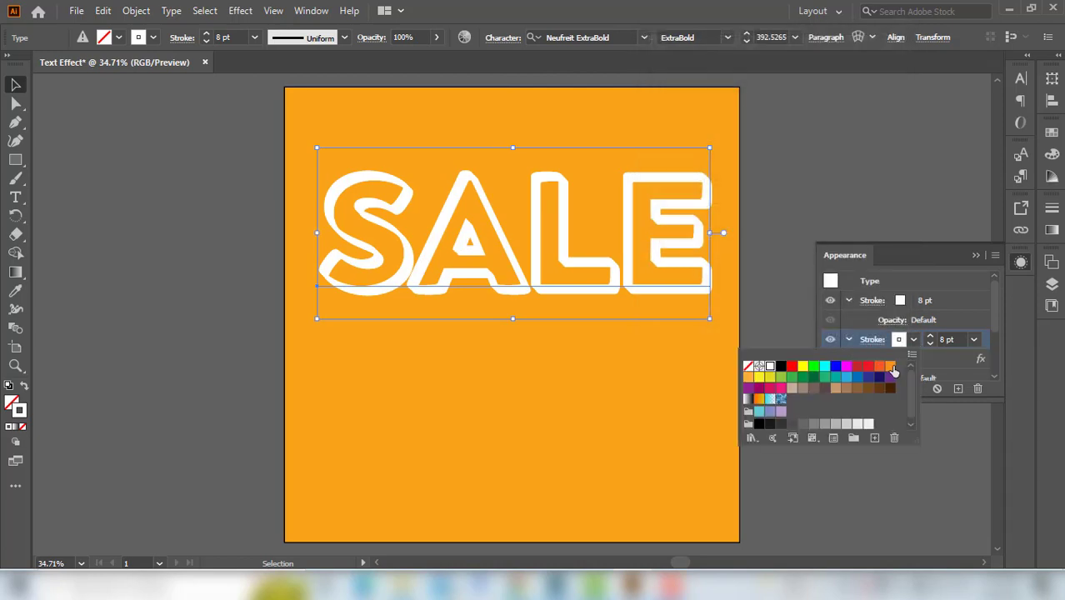
pyautogui.click(792, 367)
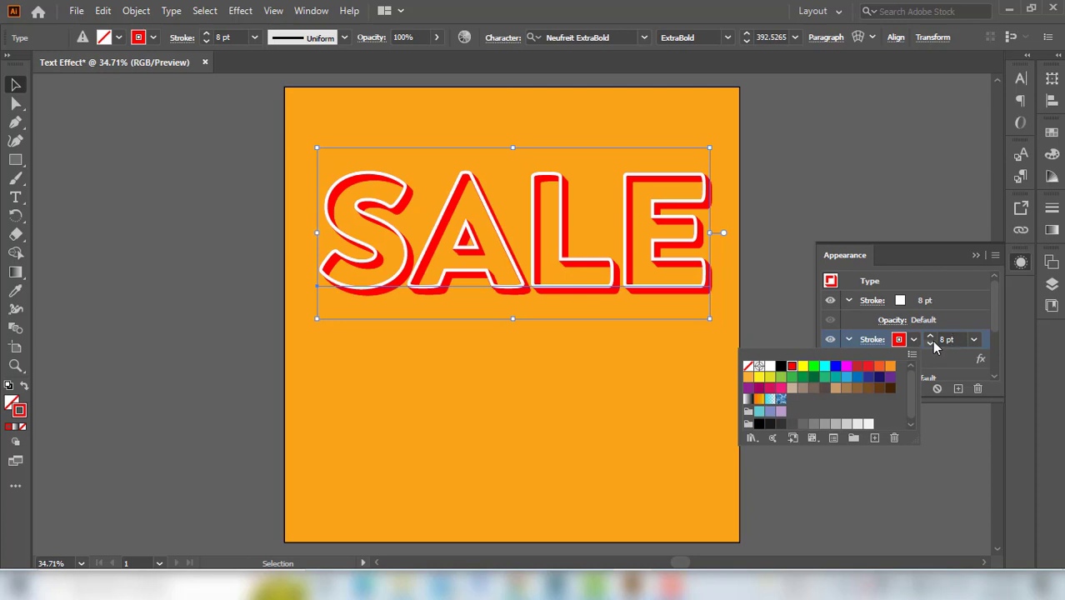
# Edit the red stroke's Transform effect to use 17 copies.
pyautogui.click(864, 342)
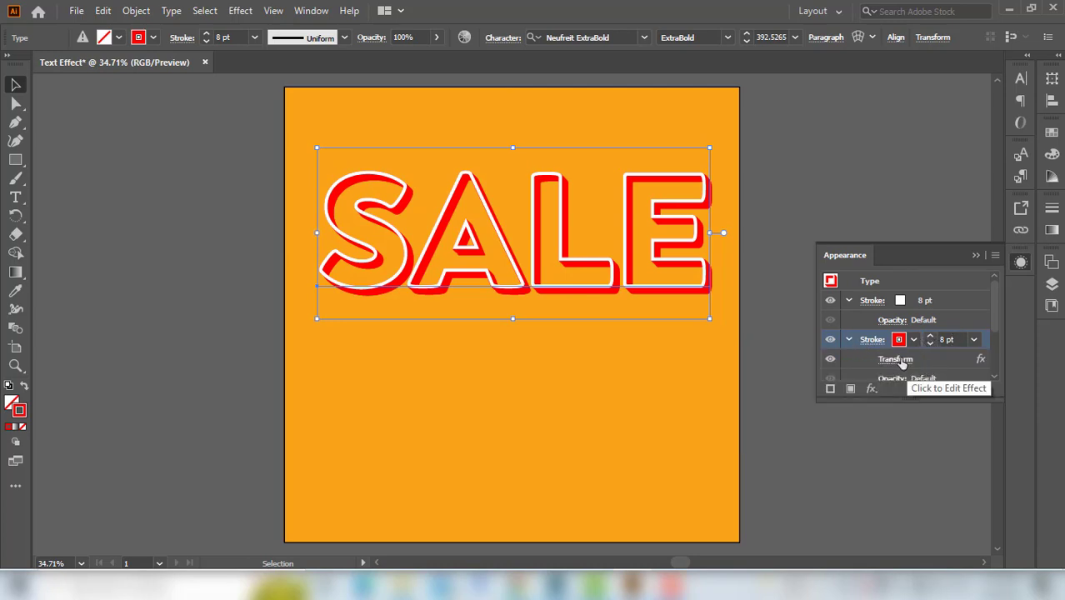
pyautogui.click(899, 359)
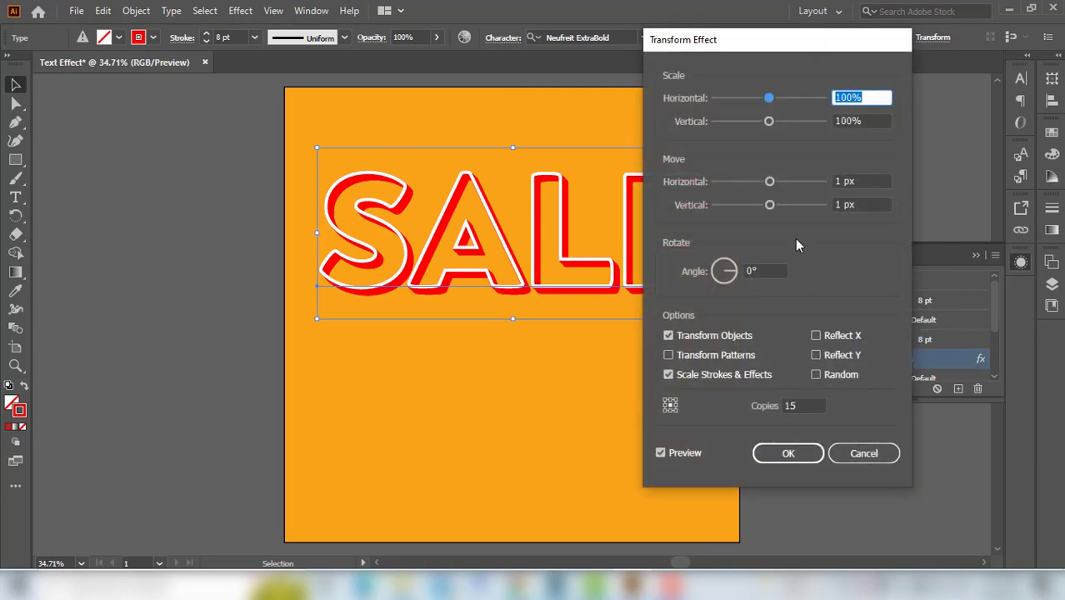
pyautogui.moveTo(798, 408); pyautogui.dragTo(748, 407)
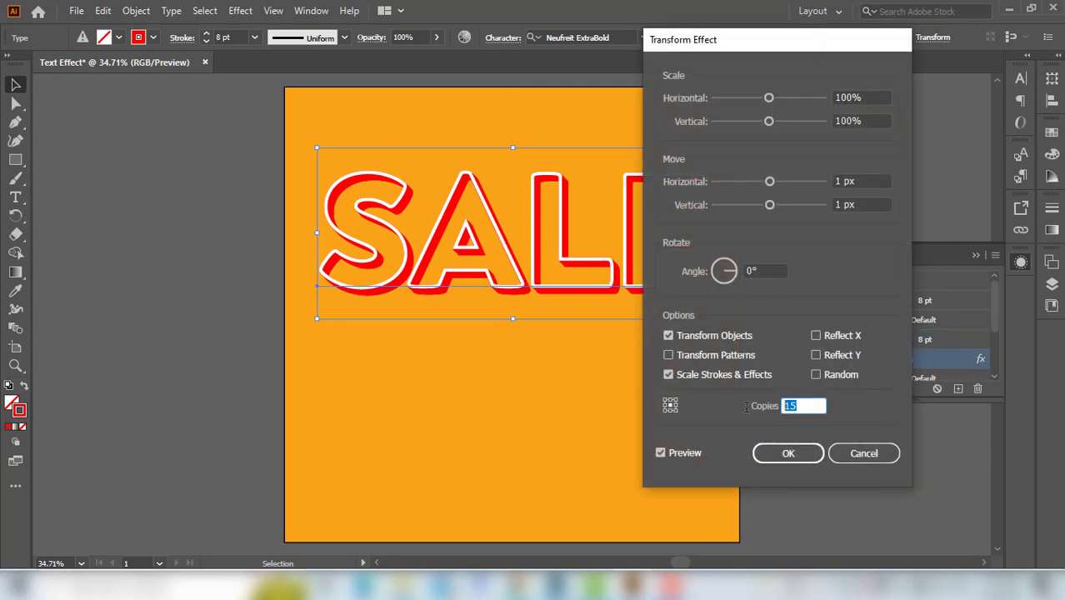
pyautogui.write('1')
pyautogui.click(682, 451)
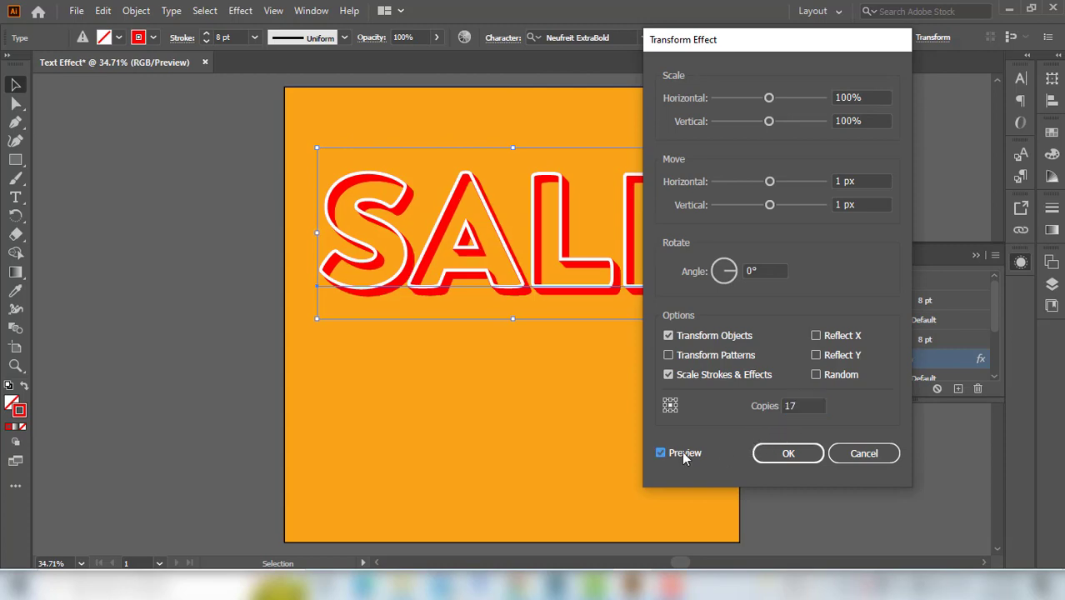
pyautogui.click(787, 452)
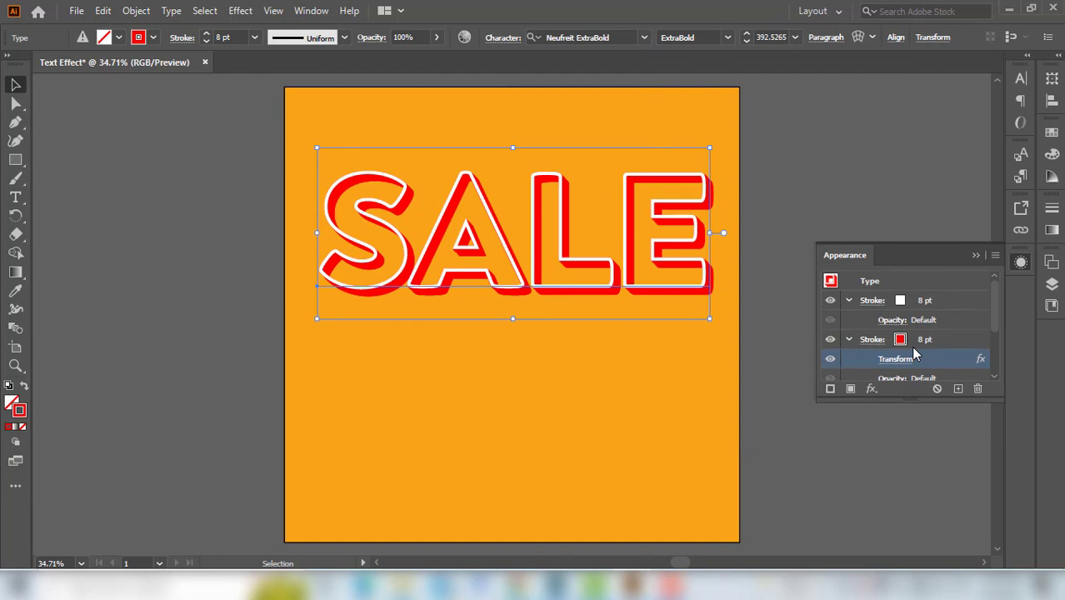
# Add a new fill to the SALE text and move it below the red stroke in the appearance stack.
pyautogui.scroll(-3, 911, 346)
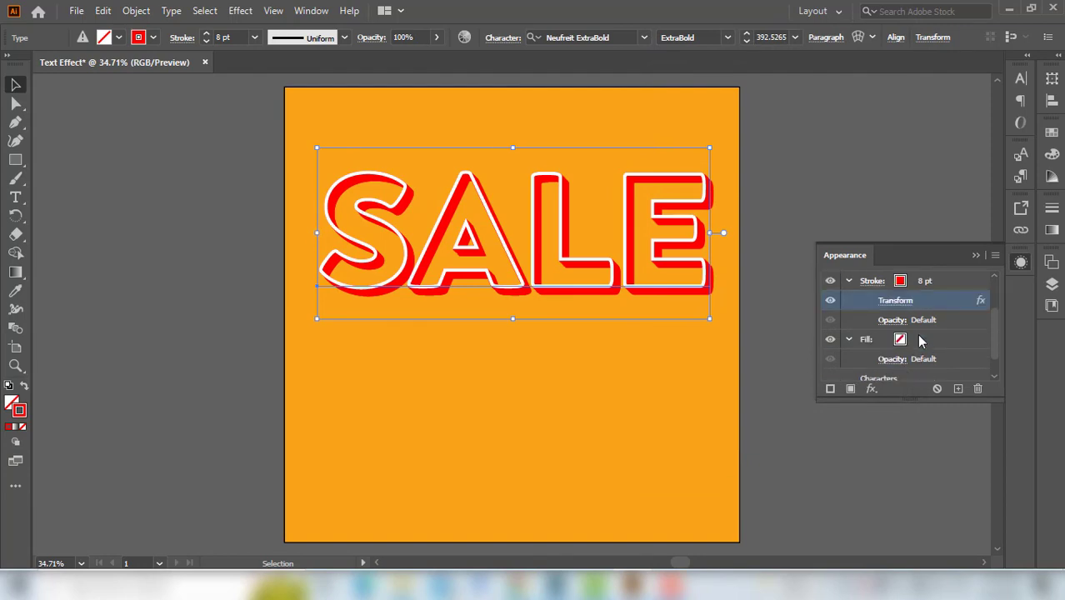
pyautogui.click(850, 389)
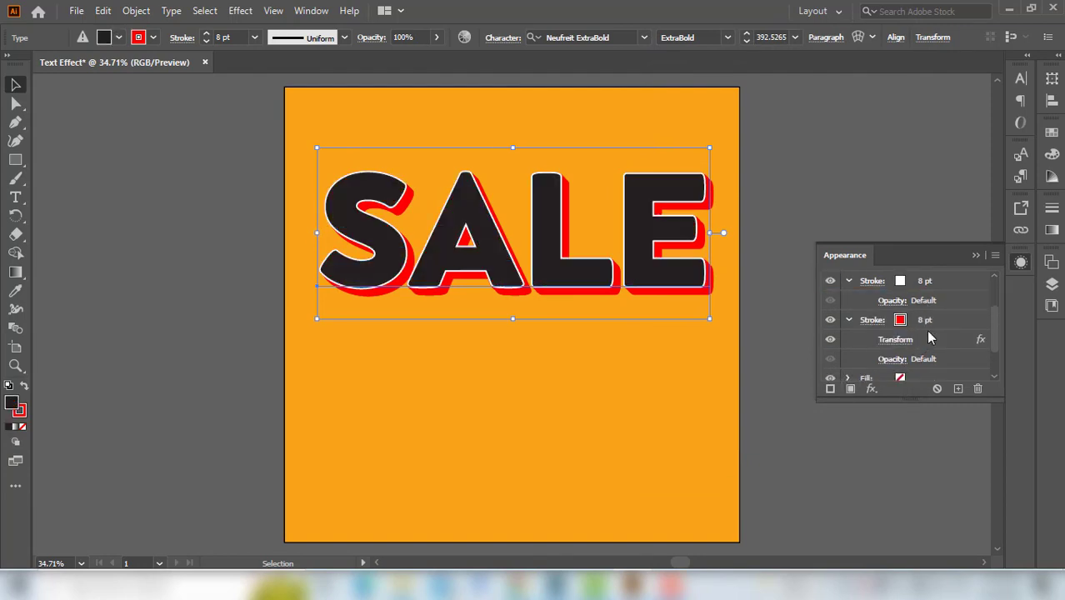
pyautogui.scroll(3, 930, 335)
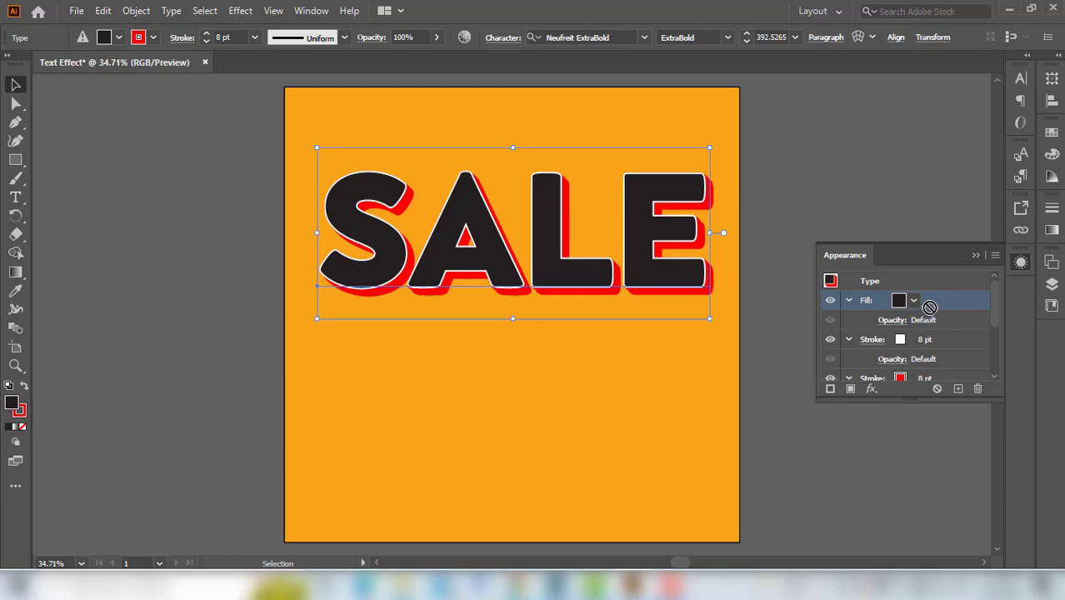
pyautogui.moveTo(927, 306)
pyautogui.mouseDown()
pyautogui.moveTo(921, 355)
pyautogui.moveTo(887, 364)
pyautogui.moveTo(884, 340)
pyautogui.moveTo(872, 376)
pyautogui.moveTo(891, 318)
pyautogui.moveTo(887, 278)
pyautogui.moveTo(887, 376)
pyautogui.moveTo(888, 306)
pyautogui.moveTo(892, 320)
pyautogui.mouseUp()
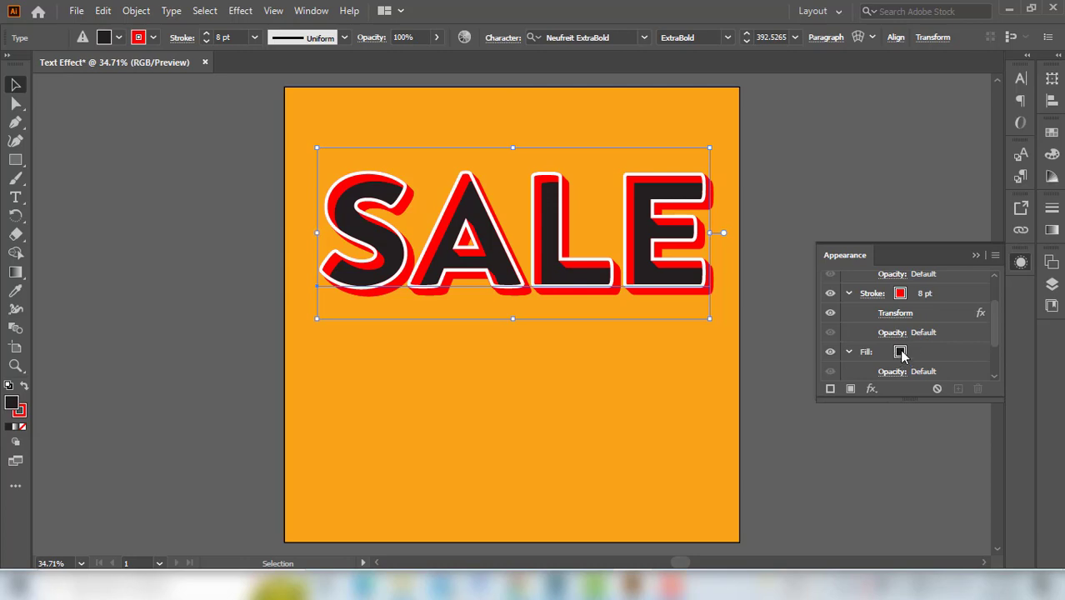
# Colour the new fill beneath the red stroke orange (R=247 G=147 B=30), after trying red swatches.
pyautogui.click(902, 353)
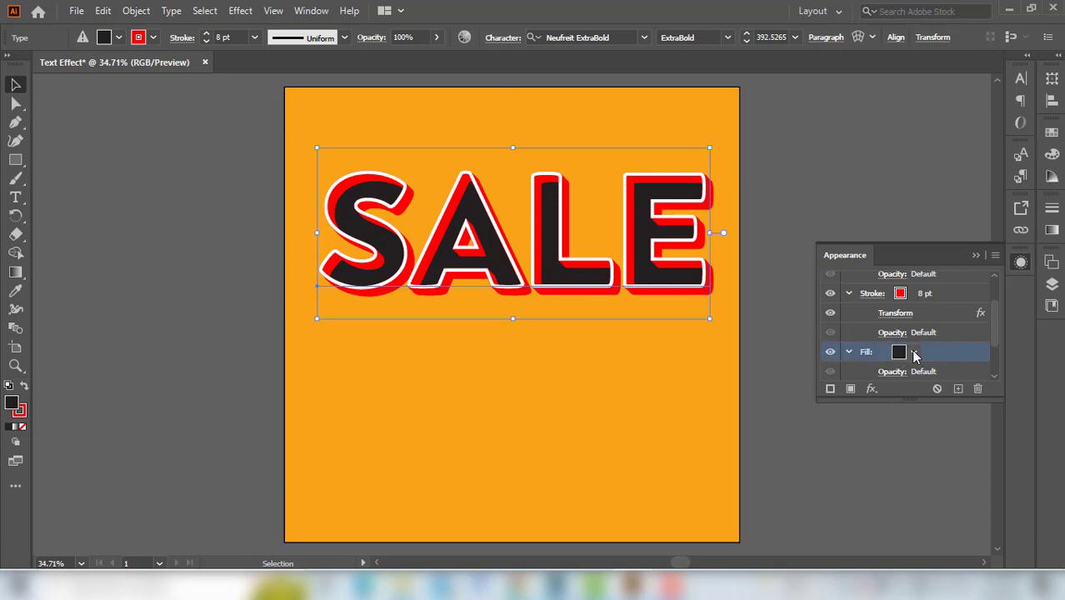
pyautogui.click(913, 352)
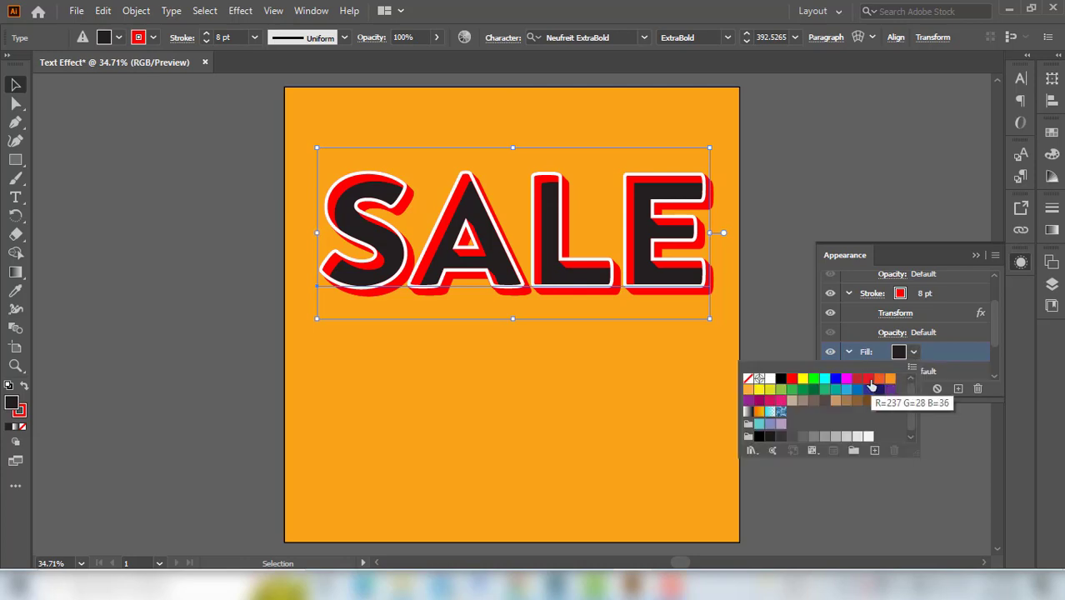
pyautogui.click(869, 380)
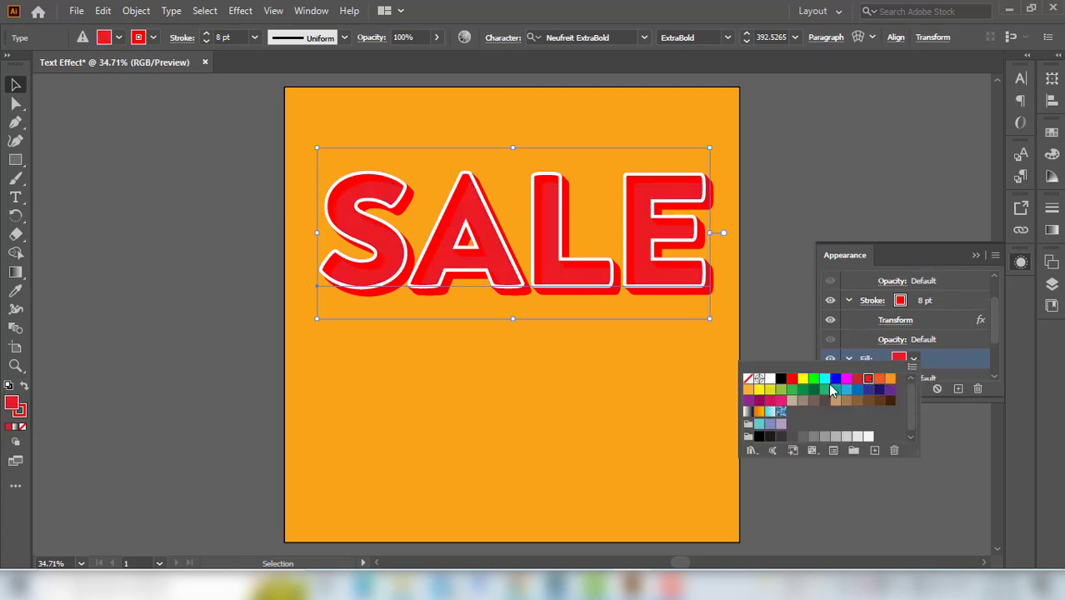
pyautogui.click(791, 382)
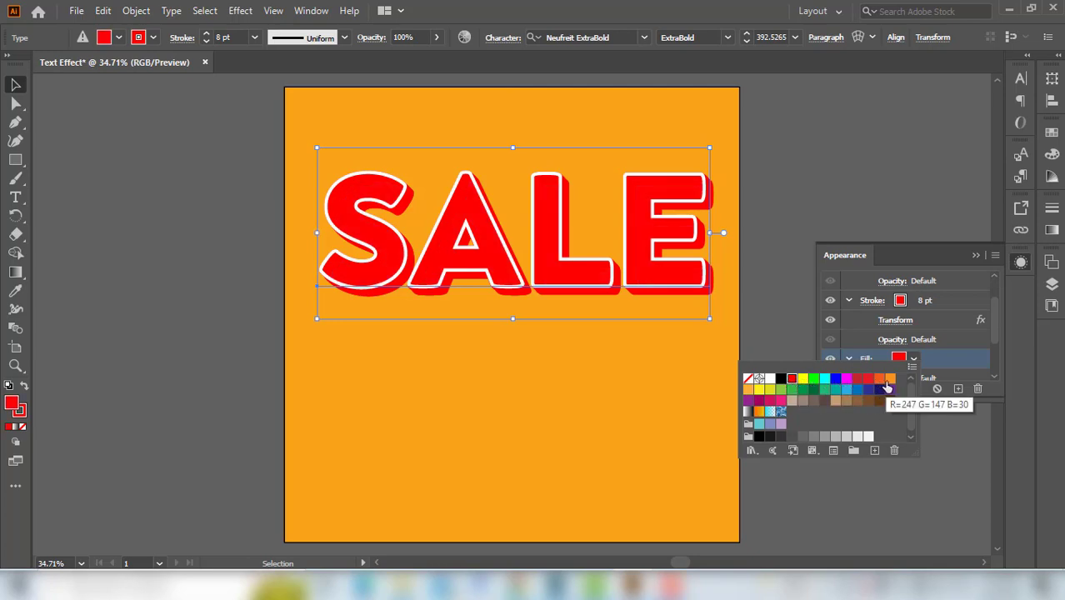
pyautogui.click(890, 381)
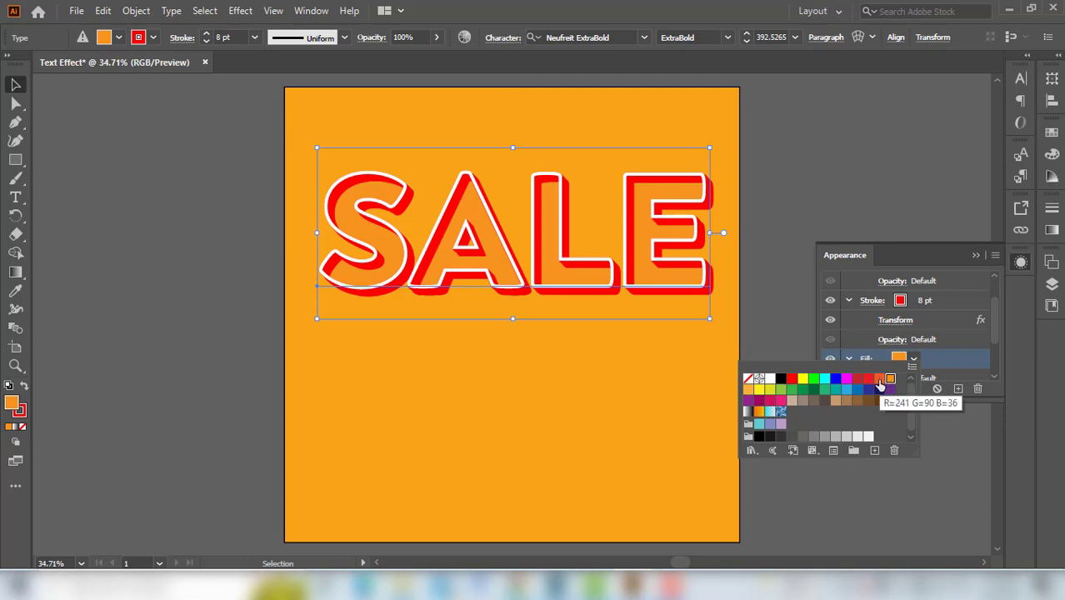
pyautogui.click(880, 380)
pyautogui.click(890, 379)
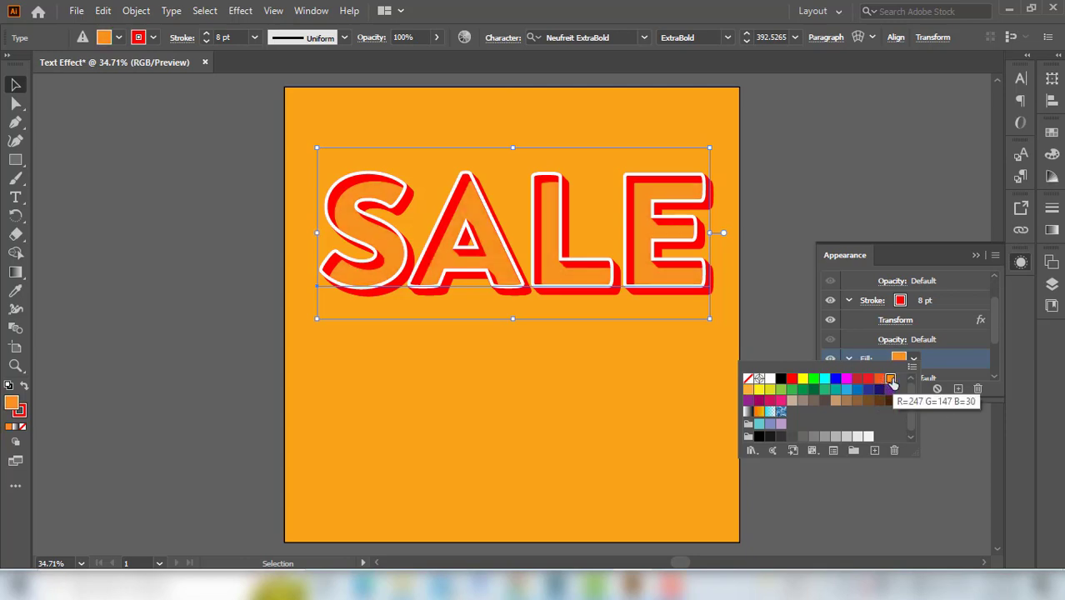
pyautogui.click(945, 360)
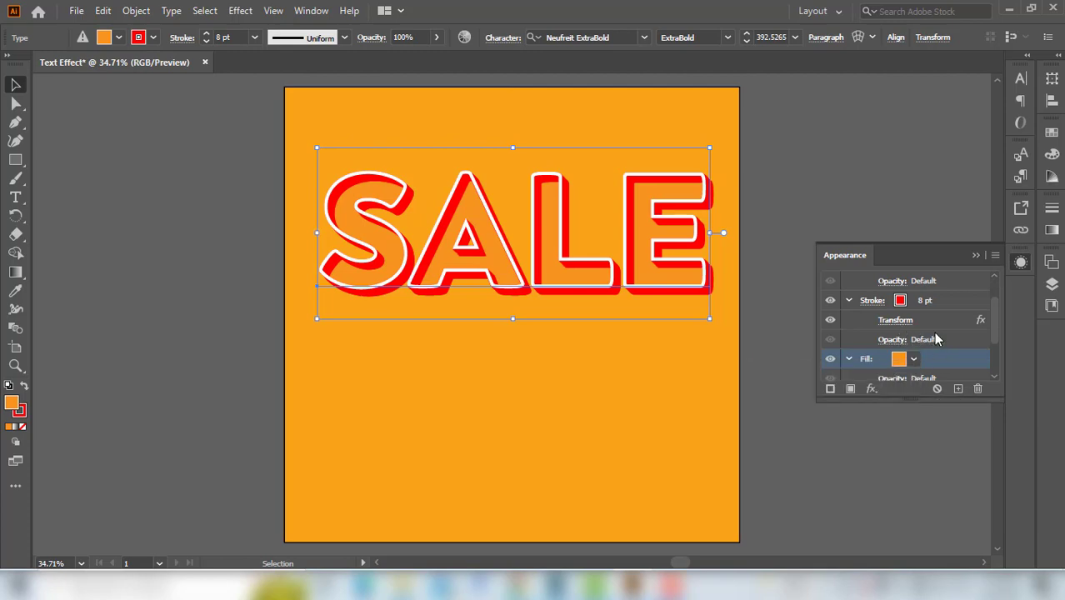
# Add another fill to the SALE text and colour the one beneath the orange fill black.
pyautogui.scroll(-1, 932, 324)
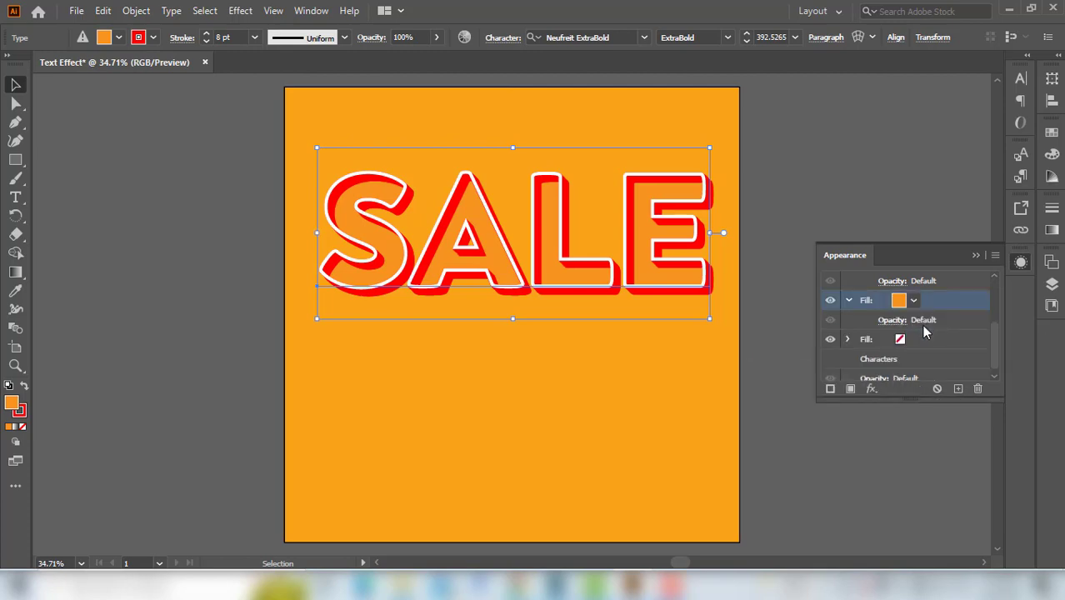
pyautogui.click(851, 390)
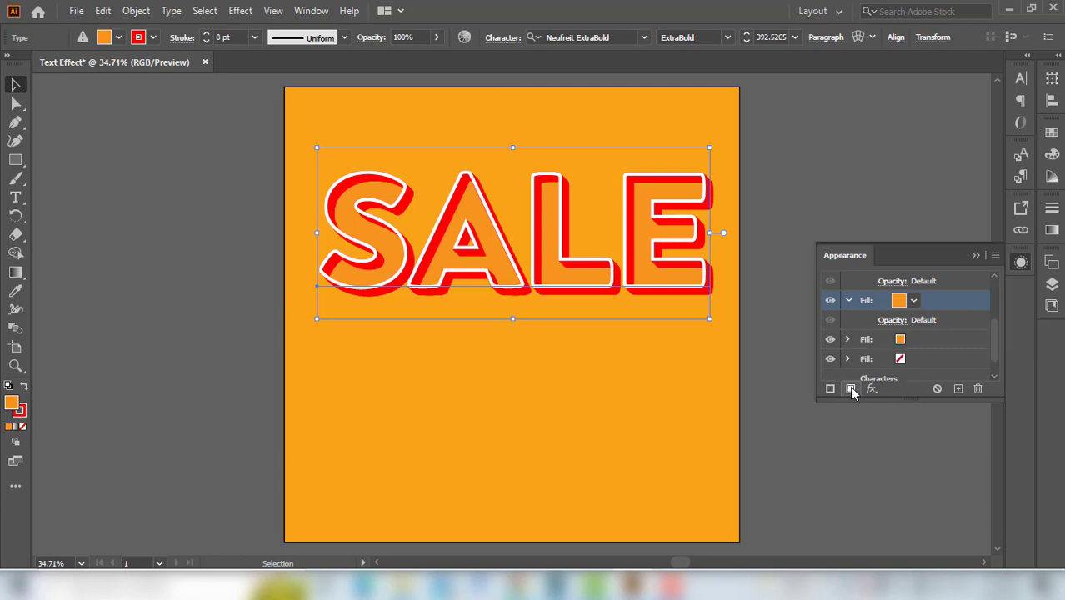
pyautogui.click(934, 342)
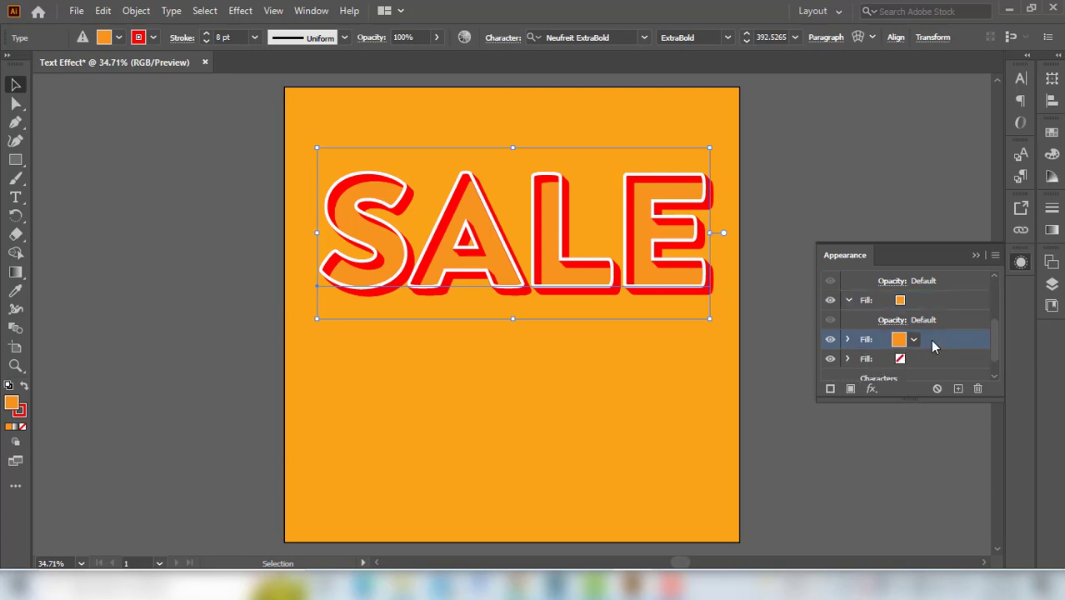
pyautogui.click(914, 339)
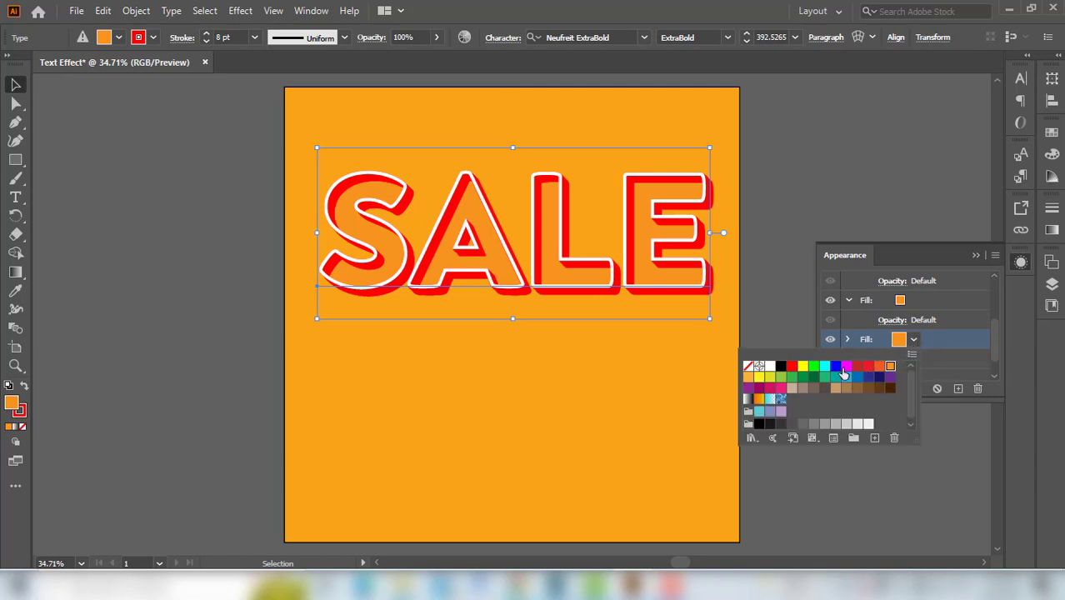
pyautogui.click(784, 371)
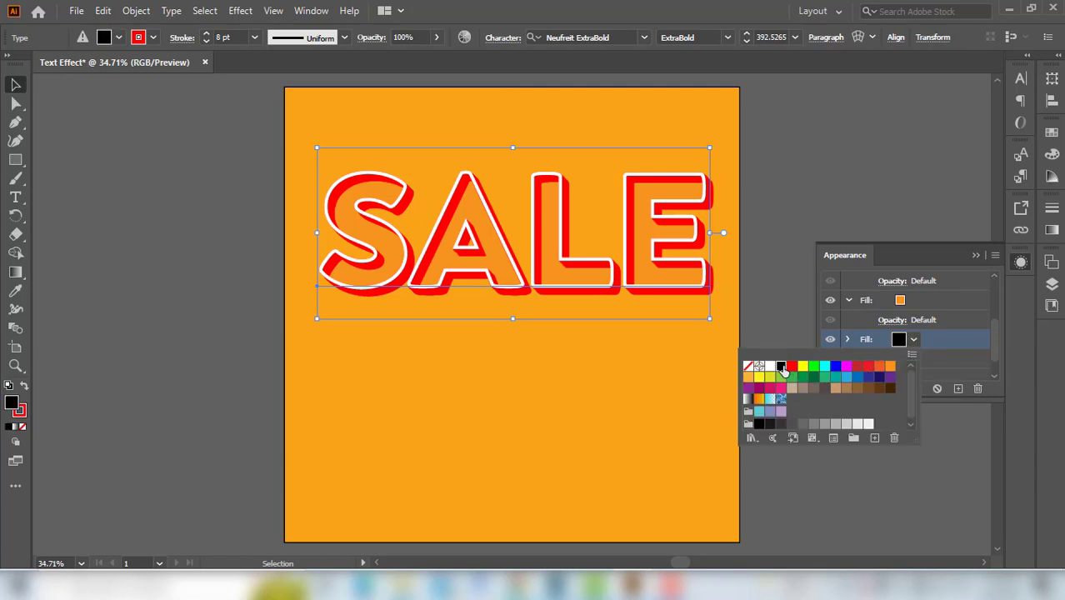
pyautogui.click(932, 345)
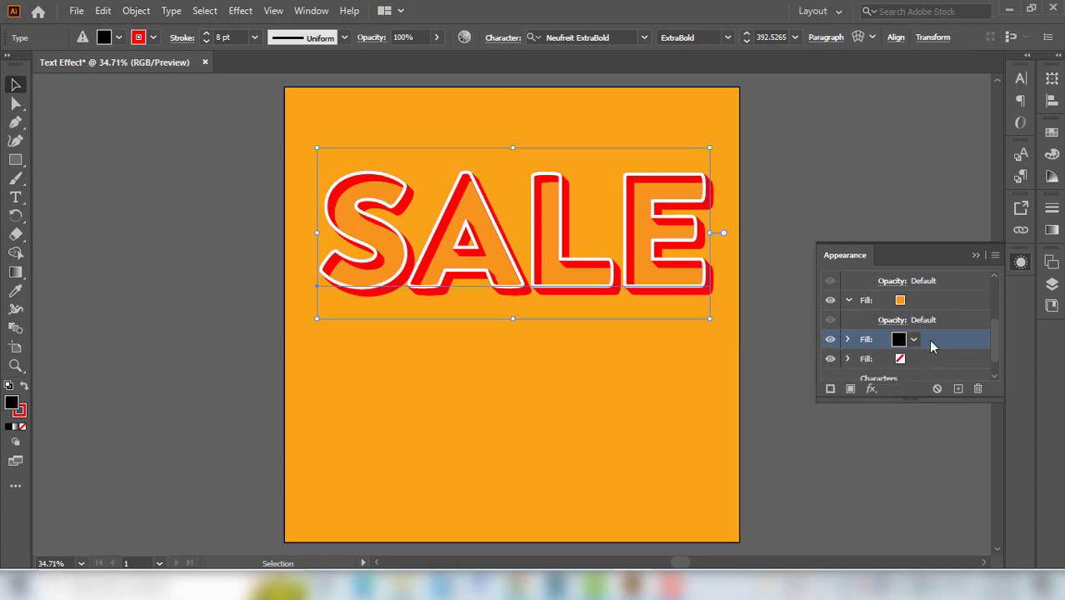
# Apply a Transform effect to the black fill with a 1 px horizontal move, a 1 px vertical move and 45 copies.
pyautogui.click(871, 388)
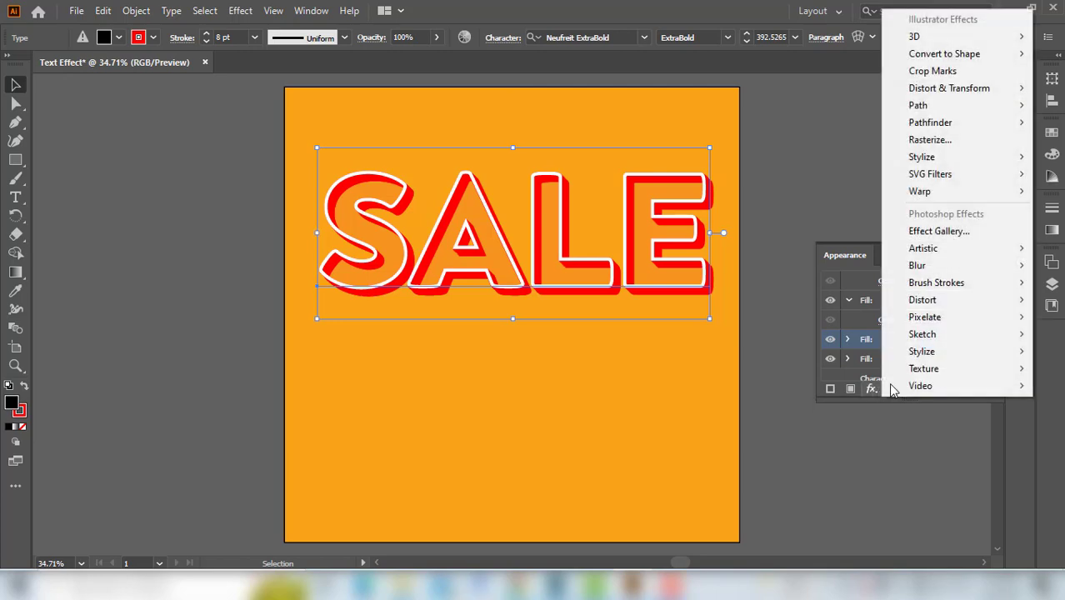
pyautogui.moveTo(980, 163)
pyautogui.moveTo(932, 90)
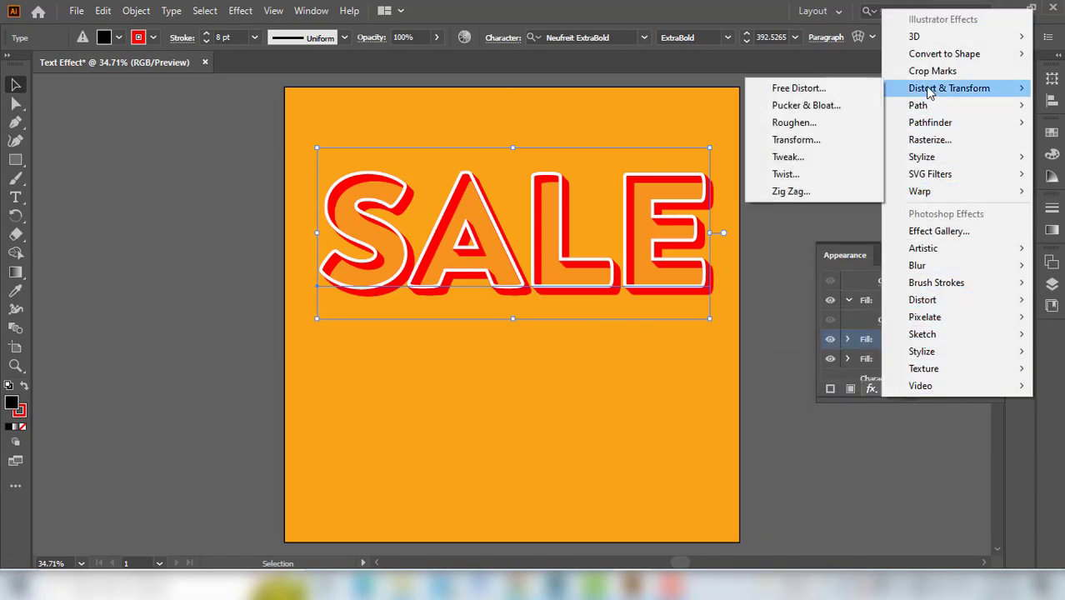
pyautogui.click(817, 140)
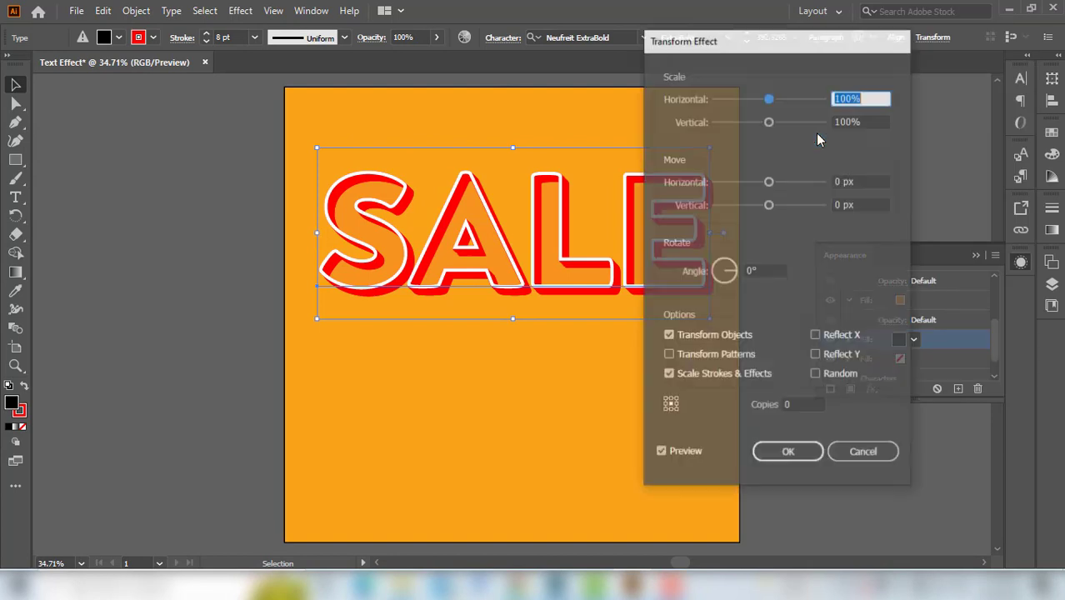
pyautogui.click(873, 180)
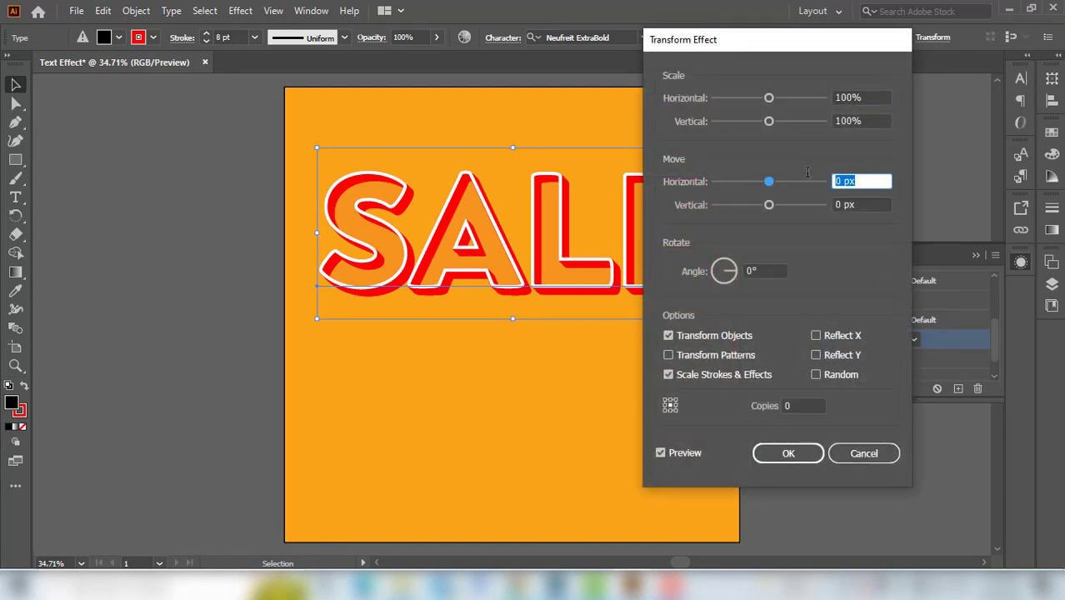
pyautogui.write('1')
pyautogui.press('Tab')
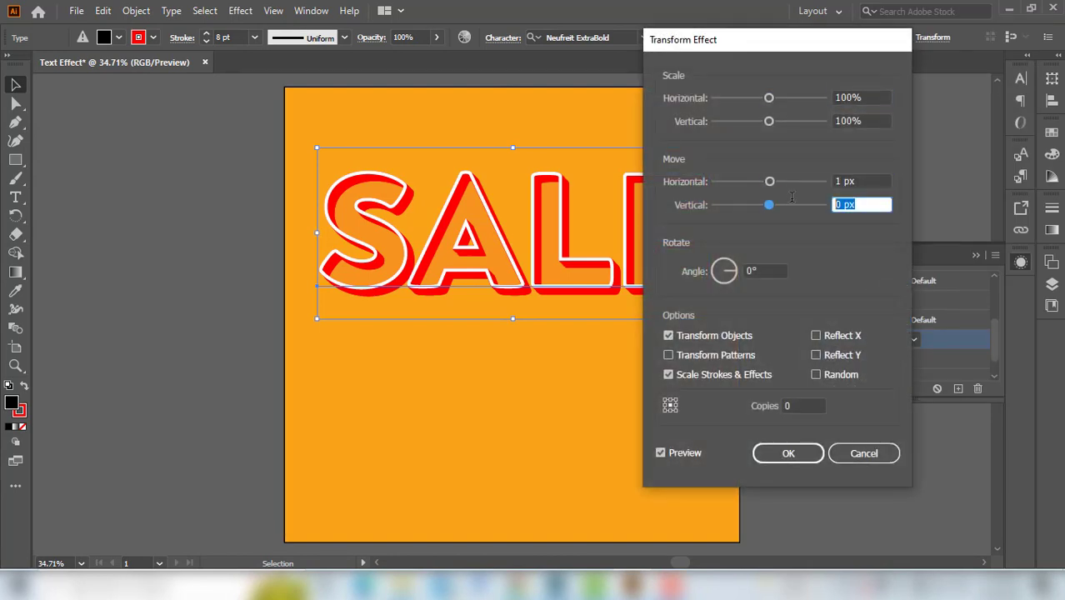
pyautogui.write('1')
pyautogui.click(796, 406)
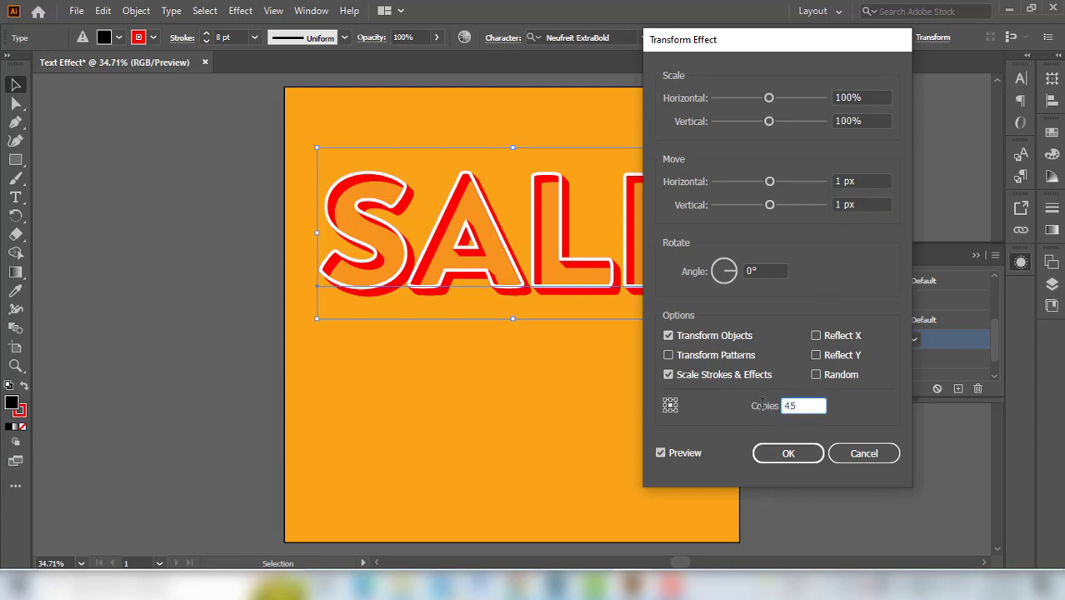
pyautogui.click(661, 453)
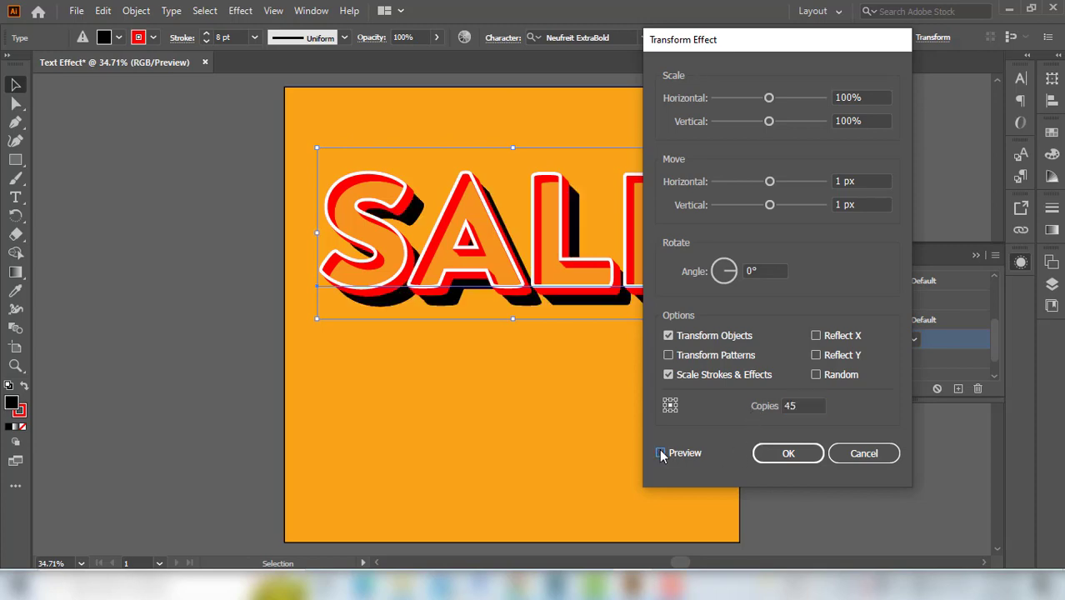
pyautogui.click(789, 453)
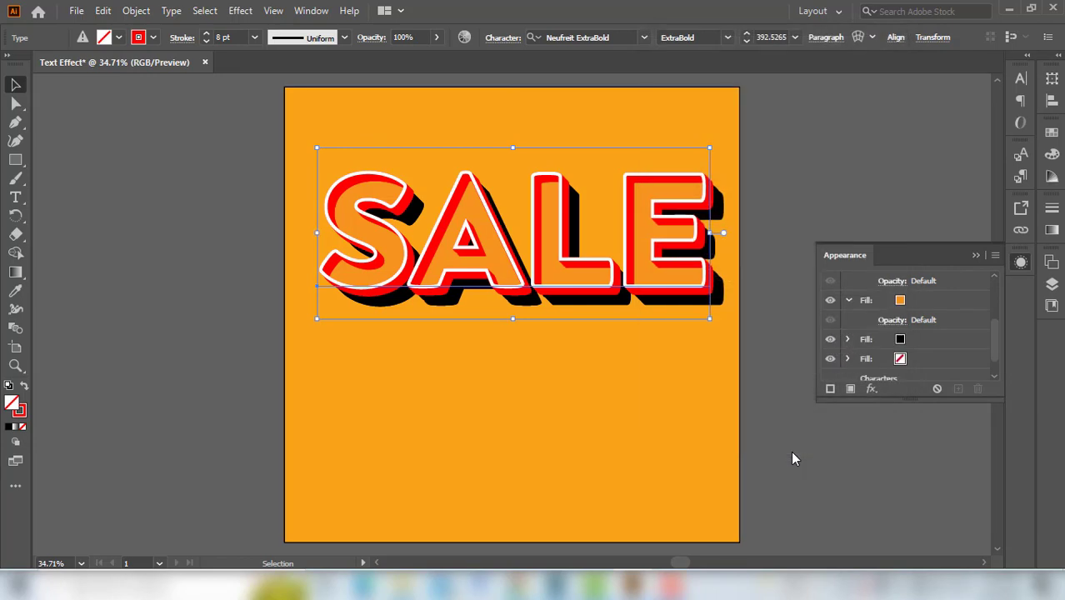
# Reduce the black shadow fill's opacity to 25%.
pyautogui.click(872, 338)
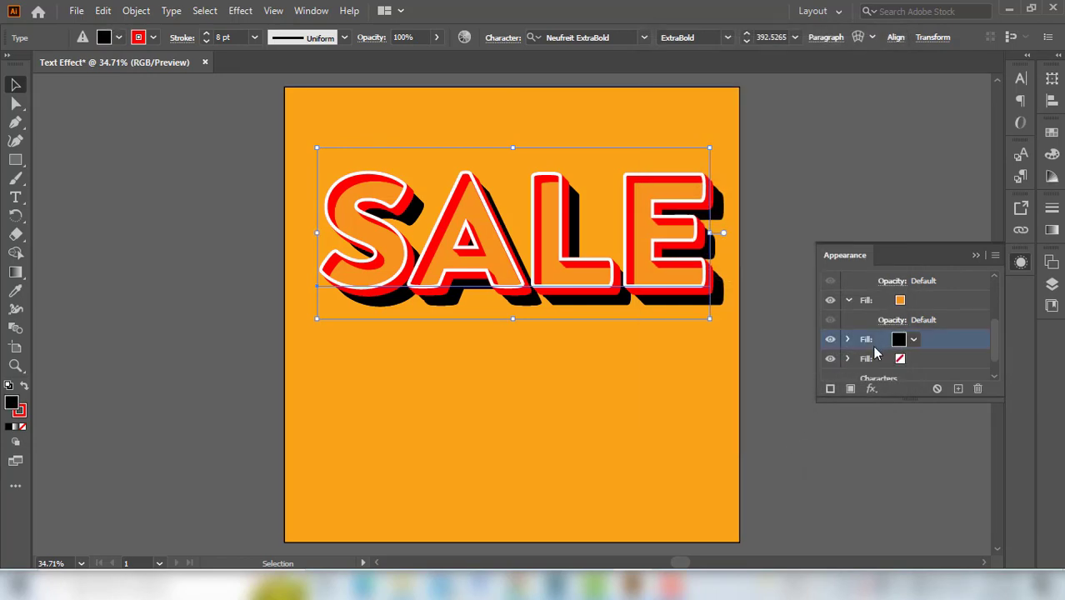
pyautogui.click(849, 340)
pyautogui.scroll(-2, 924, 358)
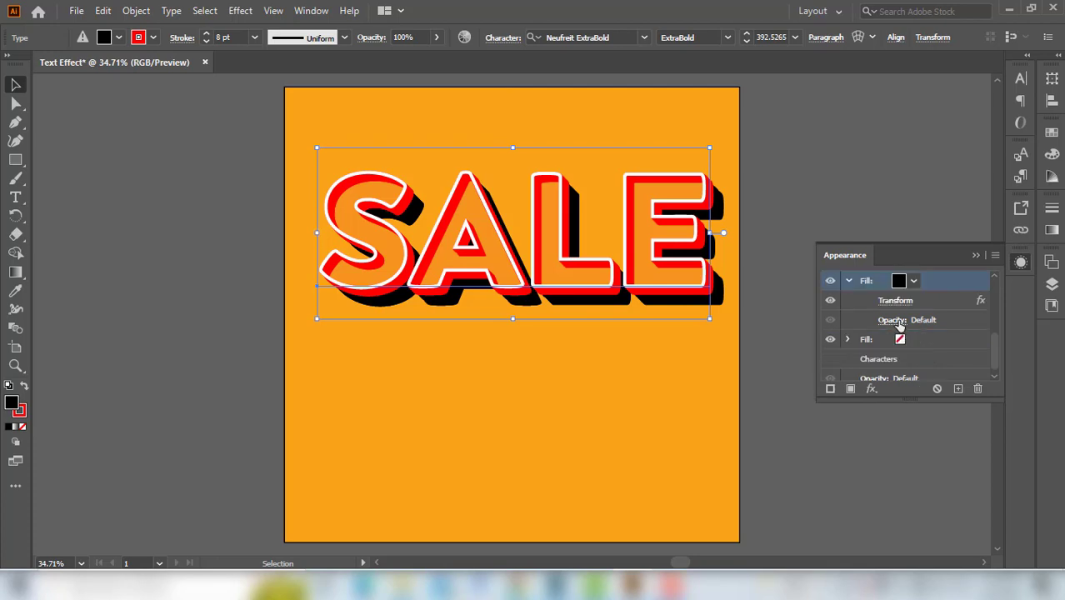
pyautogui.click(893, 321)
pyautogui.click(885, 351)
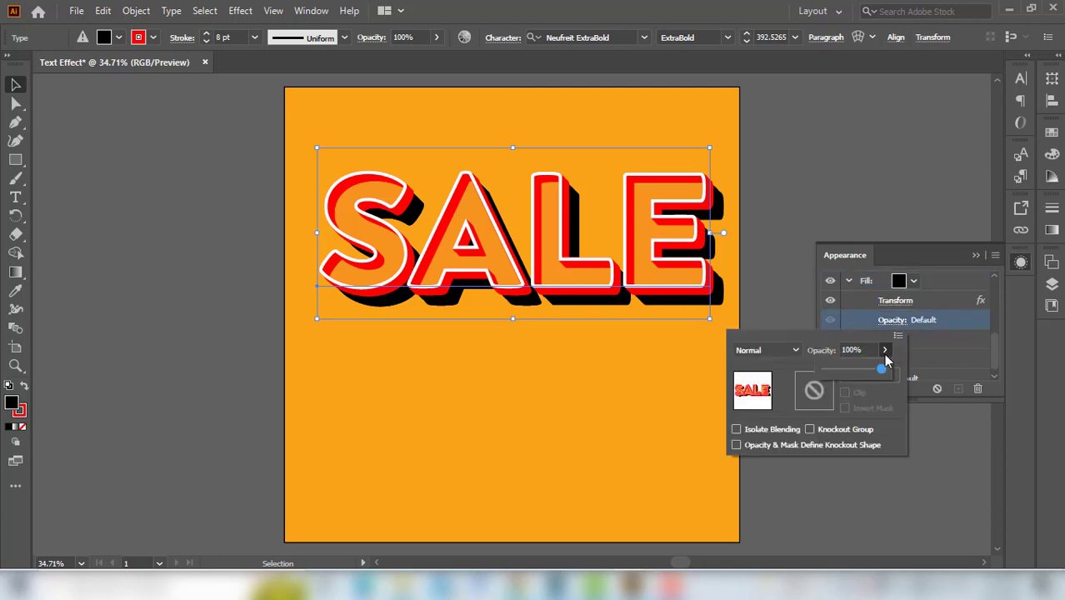
pyautogui.moveTo(885, 371); pyautogui.dragTo(835, 375)
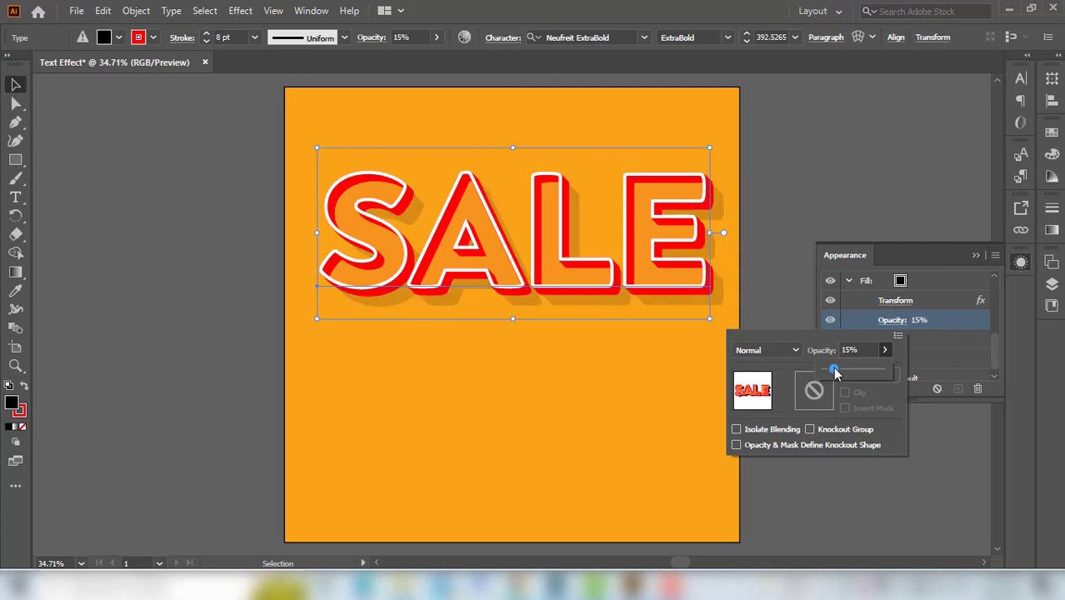
pyautogui.moveTo(835, 373); pyautogui.dragTo(840, 372)
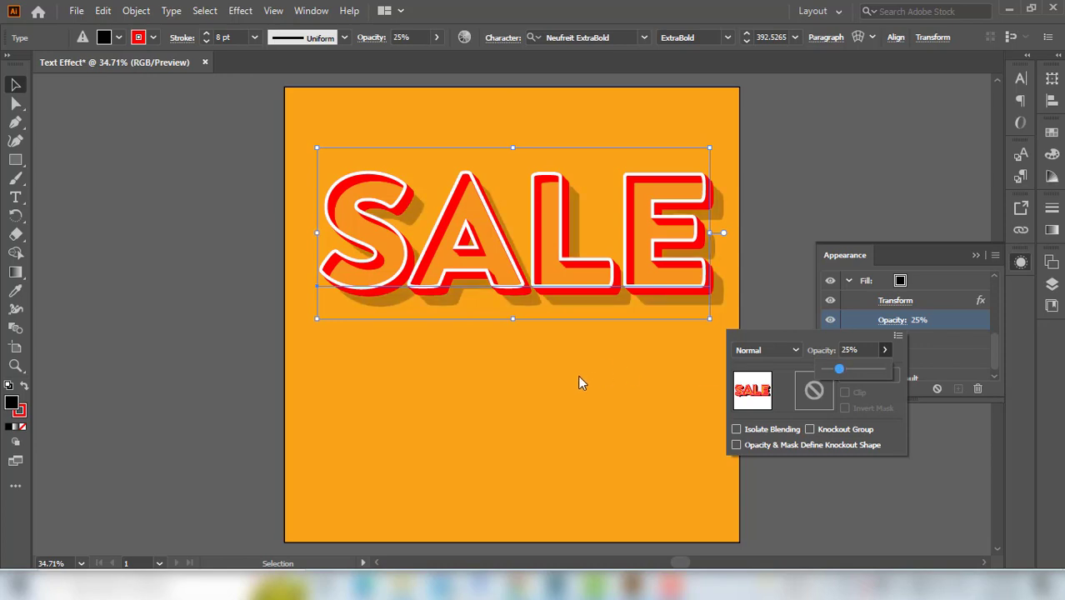
# Lower the black shadow fill's opacity to 17% and collapse the appearance settings.
pyautogui.click(579, 376)
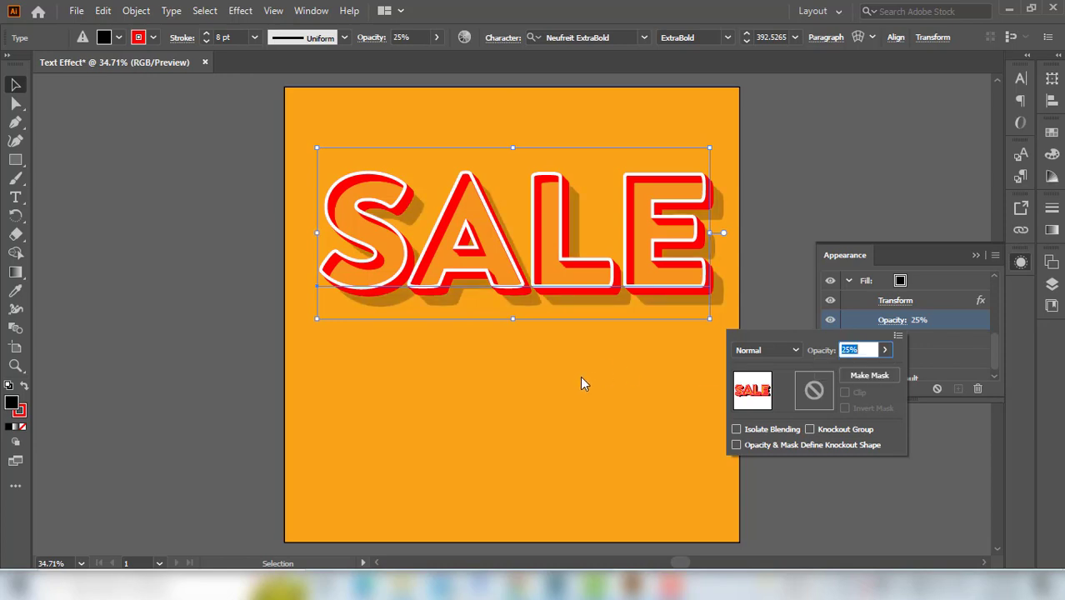
pyautogui.click(886, 354)
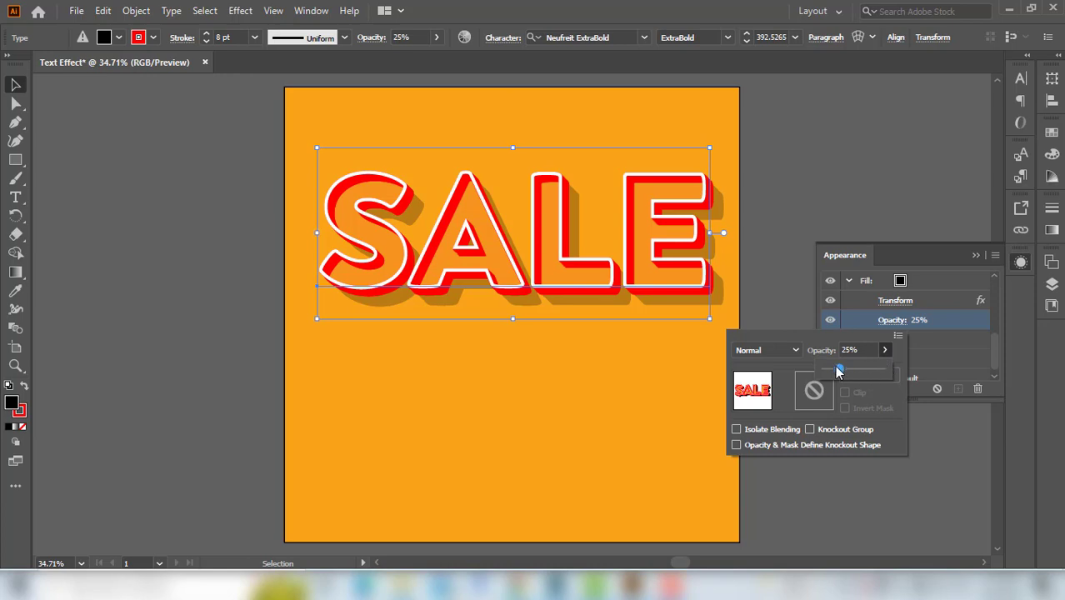
pyautogui.moveTo(840, 372); pyautogui.dragTo(839, 373)
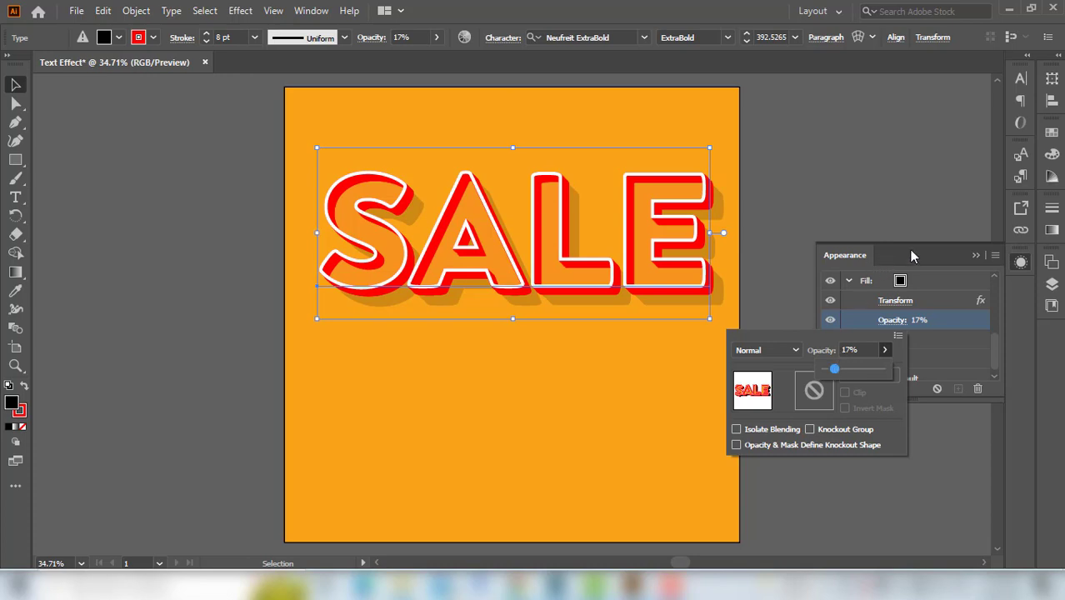
pyautogui.click(977, 256)
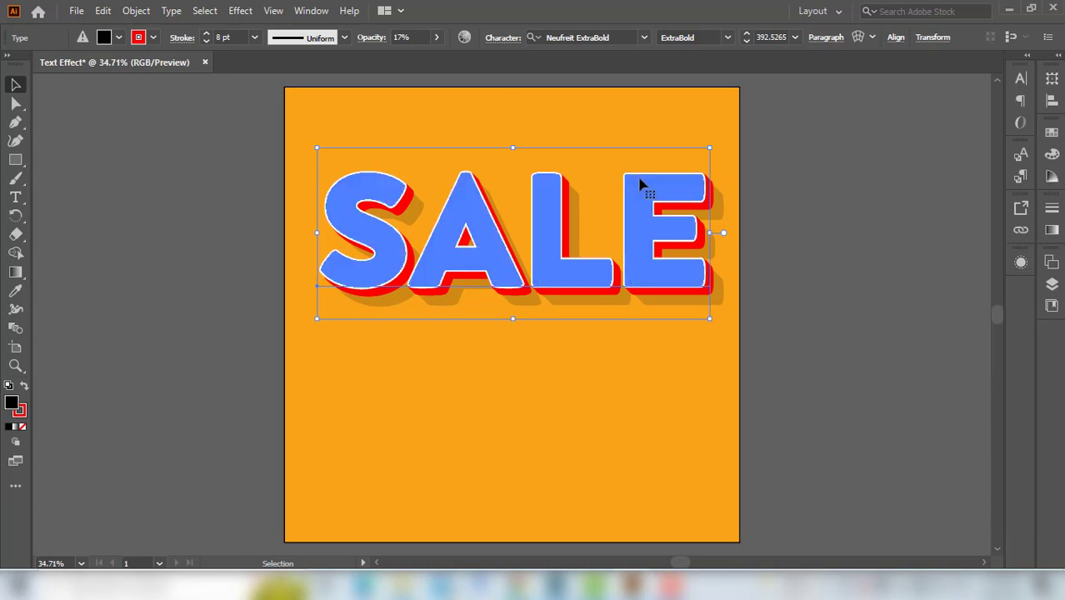
# Deselect the SALE text and switch to full screen mode without the interface to view the finished artwork.
pyautogui.click(572, 405)
pyautogui.press('f')
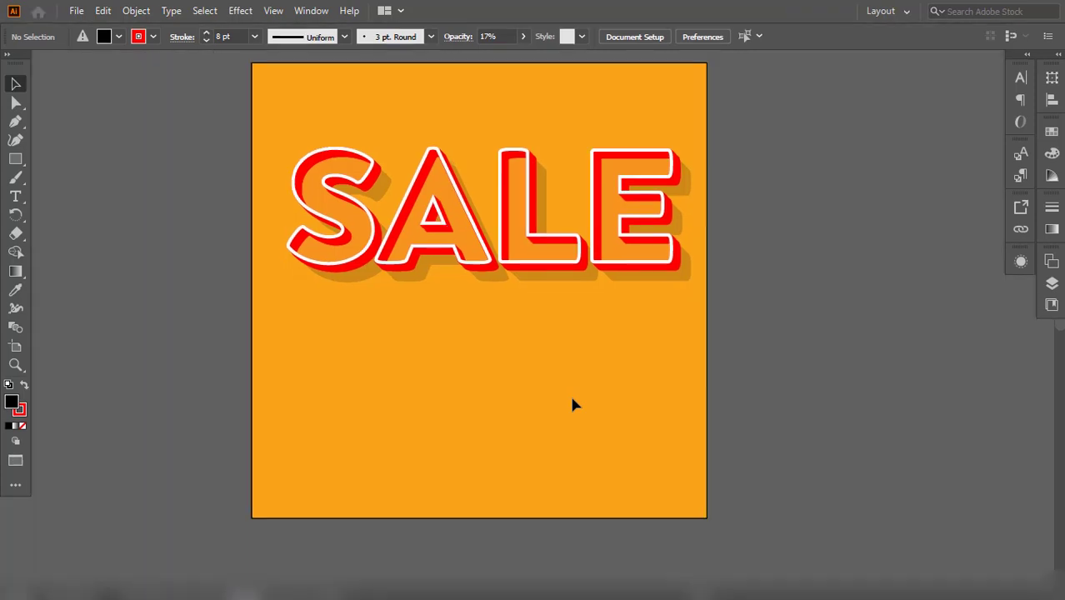
pyautogui.press('f')
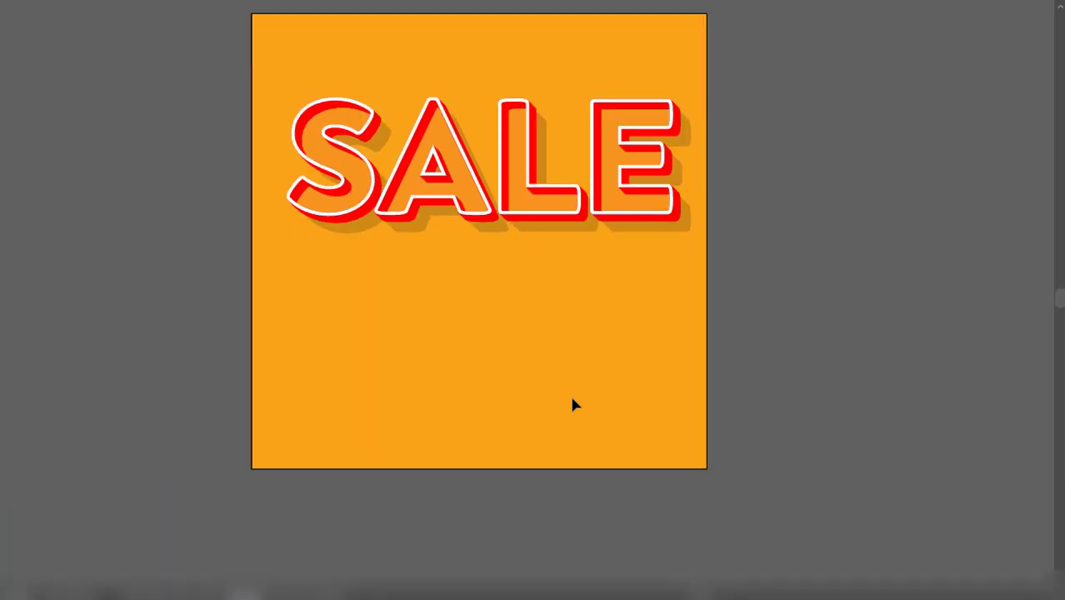